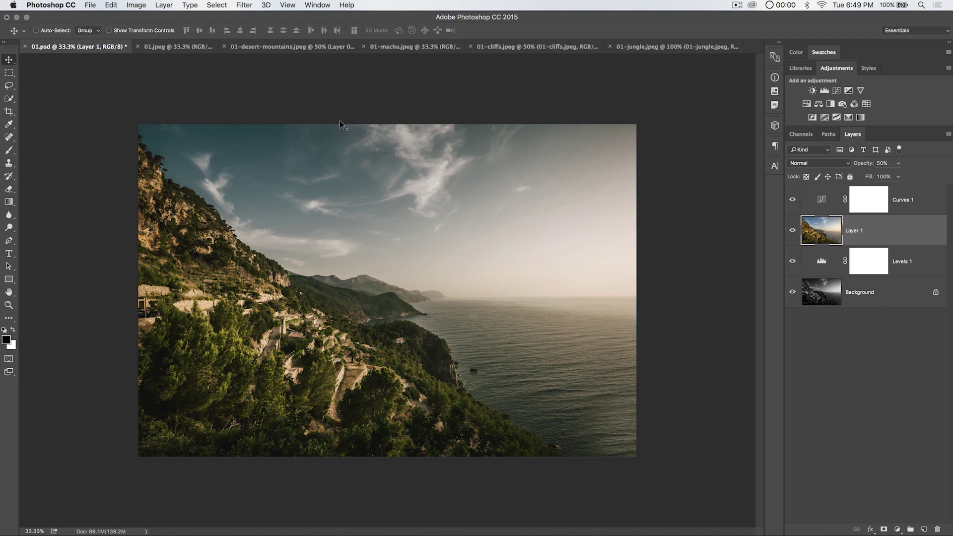
Bring the 01.jpeg seaside cliffs photo to the front.
{"action": "left_click", "coordinate": [170, 48]}
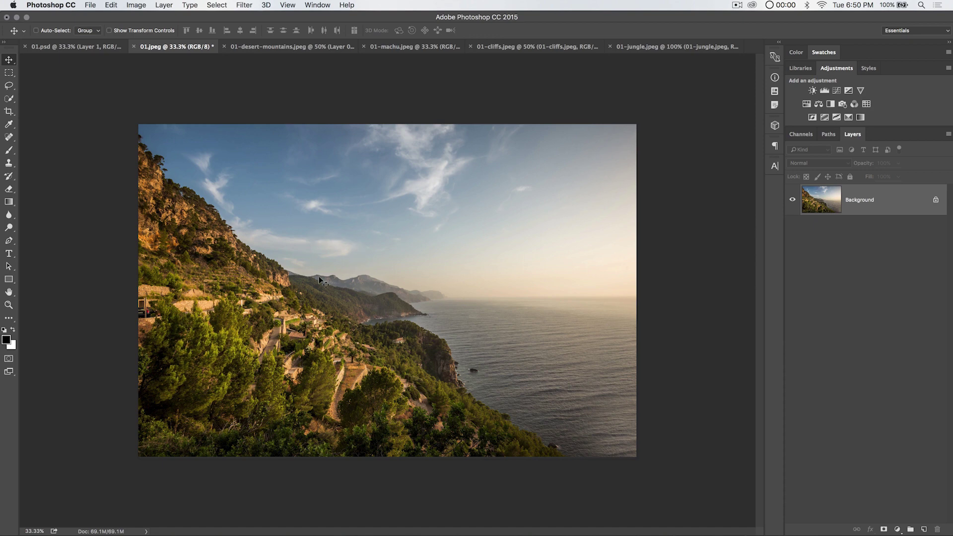
Open the Window menu to see which panels can be shown.
{"action": "left_click", "coordinate": [316, 4]}
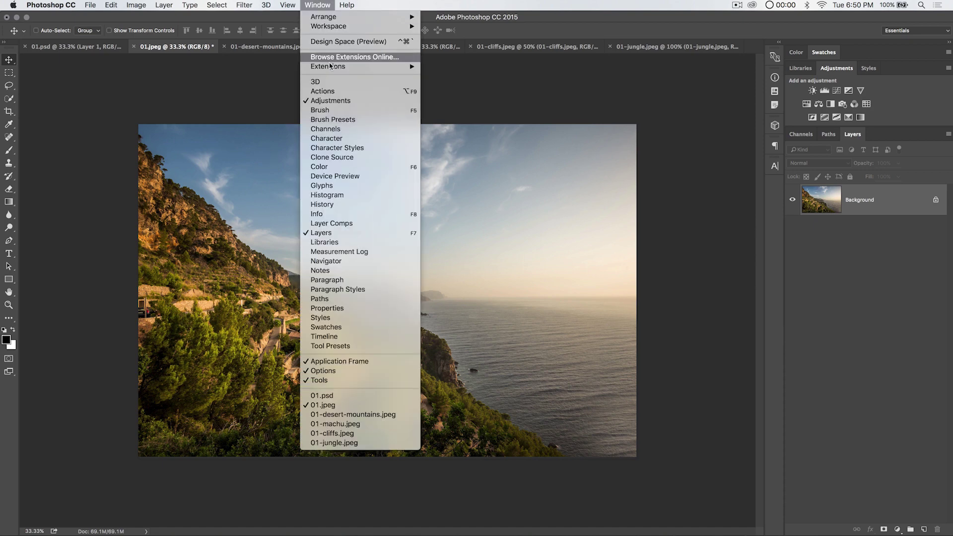
Show the Actions panel and select the ImageActions set.
{"action": "left_click", "coordinate": [323, 91]}
{"action": "scroll", "coordinate": [84, 100], "scroll_direction": "up", "scroll_amount": 2}
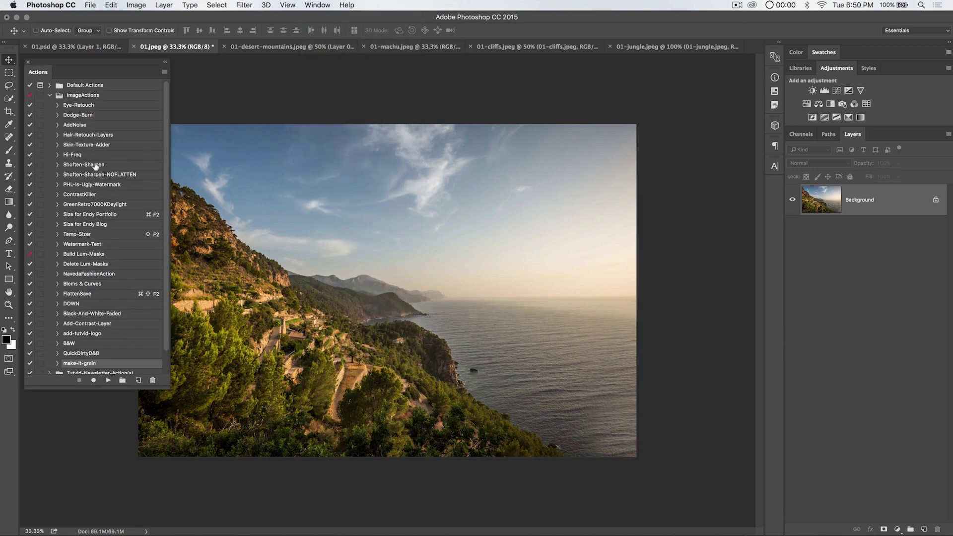
{"action": "left_click", "coordinate": [81, 94]}
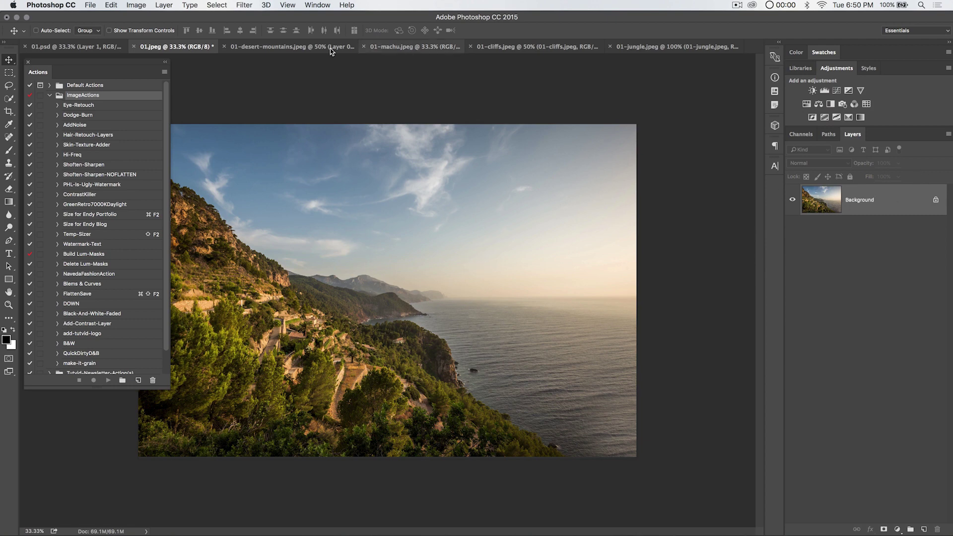
Glance at 01-desert-mountains.jpeg, return to 01.jpeg and start a new action.
{"action": "left_click", "coordinate": [296, 50]}
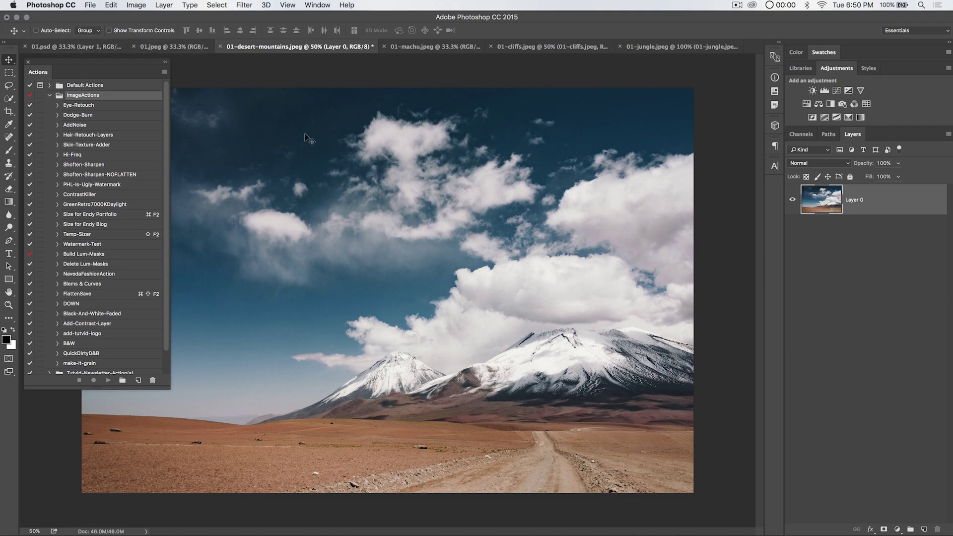
{"action": "left_click", "coordinate": [149, 46]}
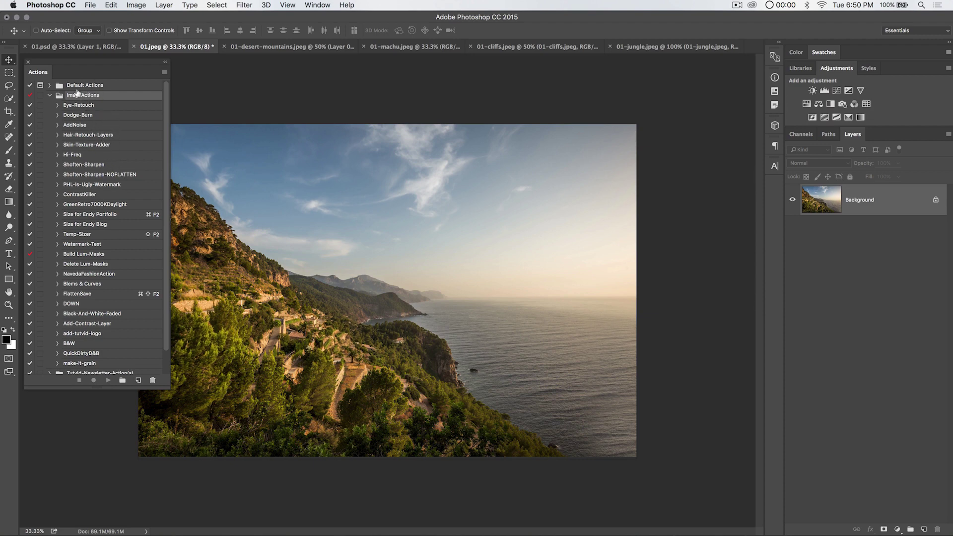
{"action": "left_click", "coordinate": [138, 380]}
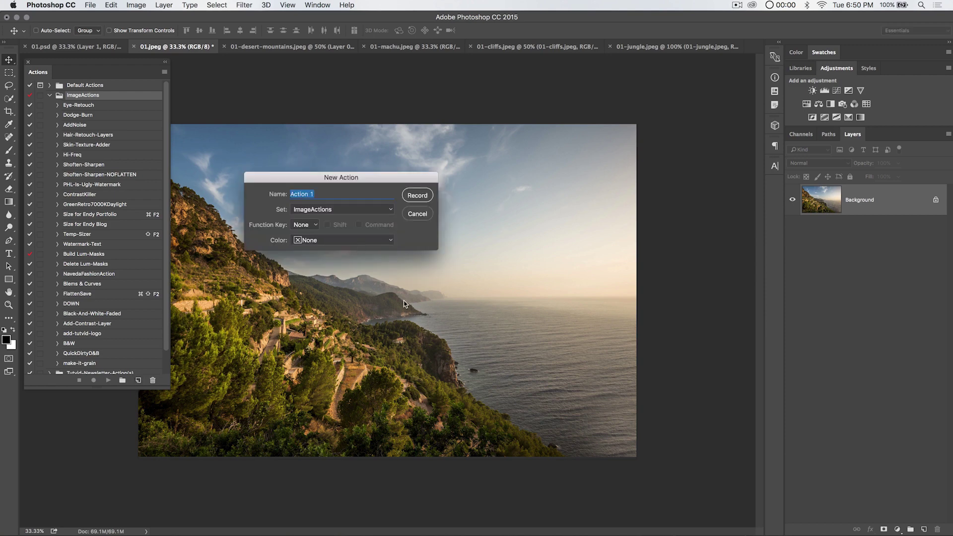
Record a 'background-to-layer' action that converts the Background into Layer 0 via Layer from Background.
{"action": "type", "text": "background-to-layer"}
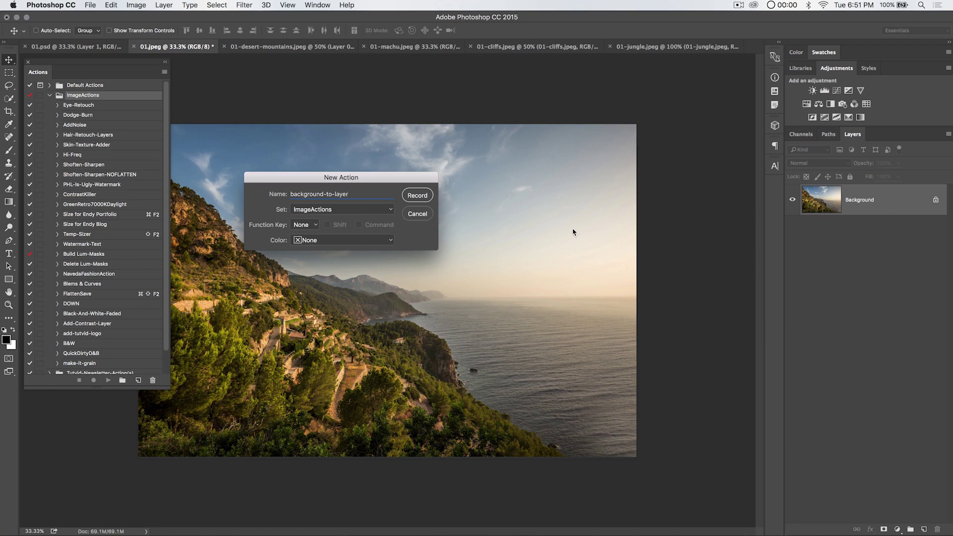
{"action": "left_click", "coordinate": [418, 195]}
{"action": "left_click", "coordinate": [163, 5]}
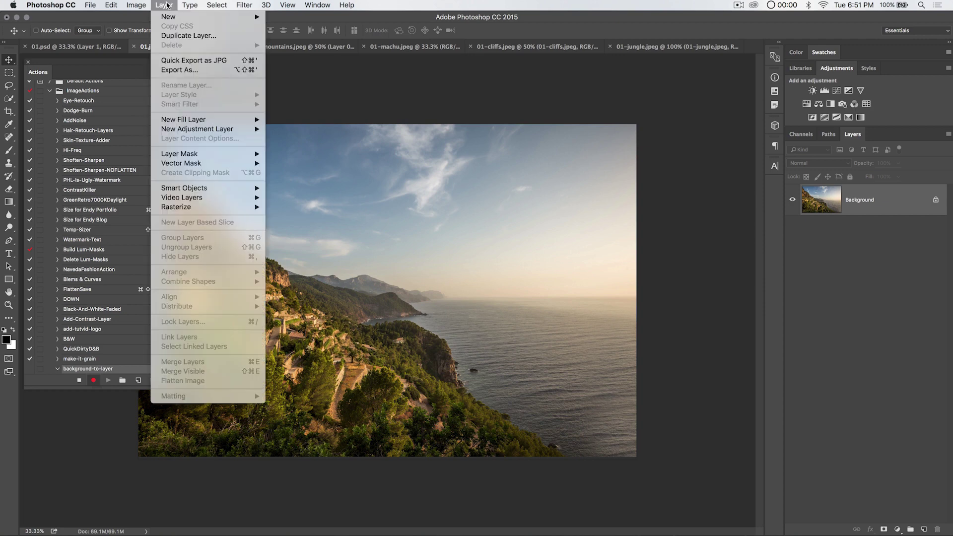
{"action": "mouse_move", "coordinate": [169, 17]}
{"action": "left_click", "coordinate": [326, 29]}
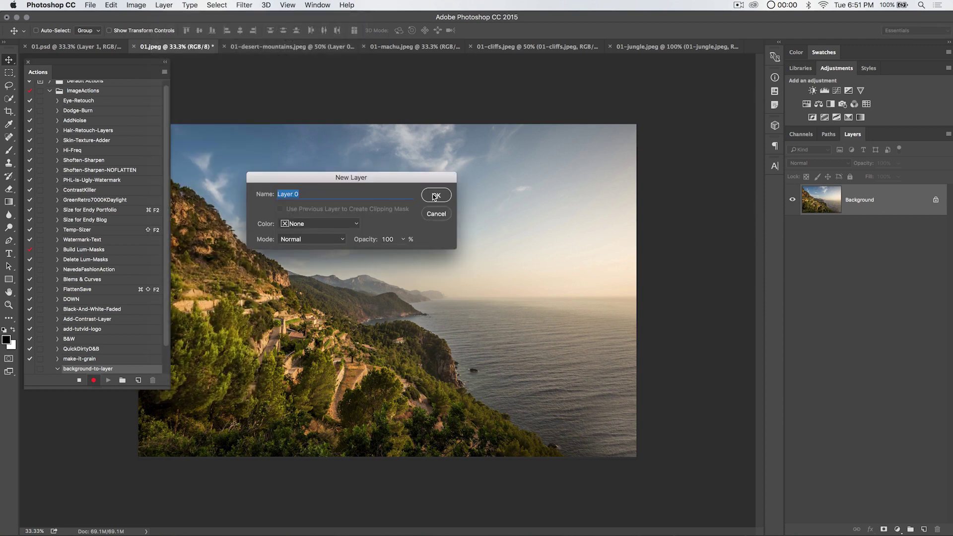
{"action": "left_click", "coordinate": [434, 197]}
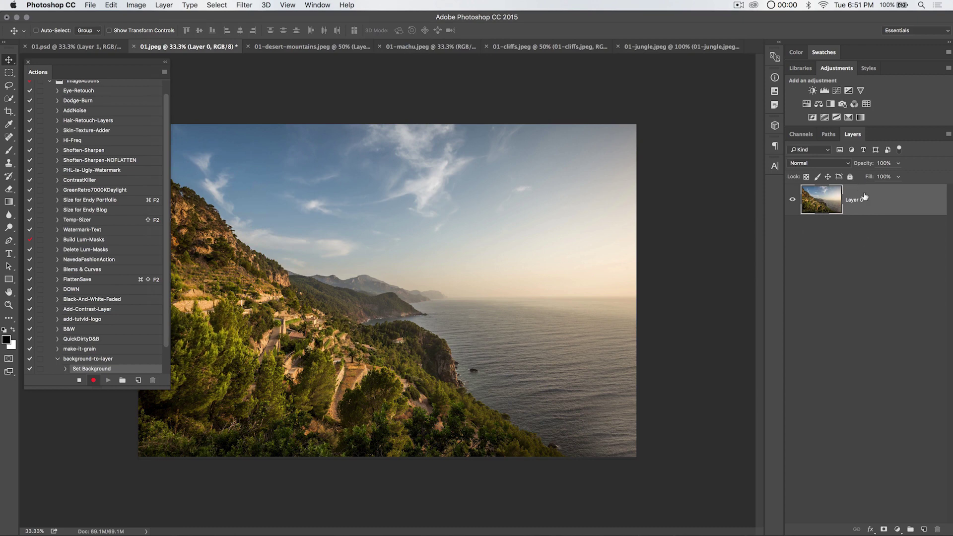
{"action": "left_click", "coordinate": [77, 380]}
{"action": "left_click", "coordinate": [56, 359]}
{"action": "scroll", "coordinate": [109, 122], "scroll_direction": "up", "scroll_amount": 1}
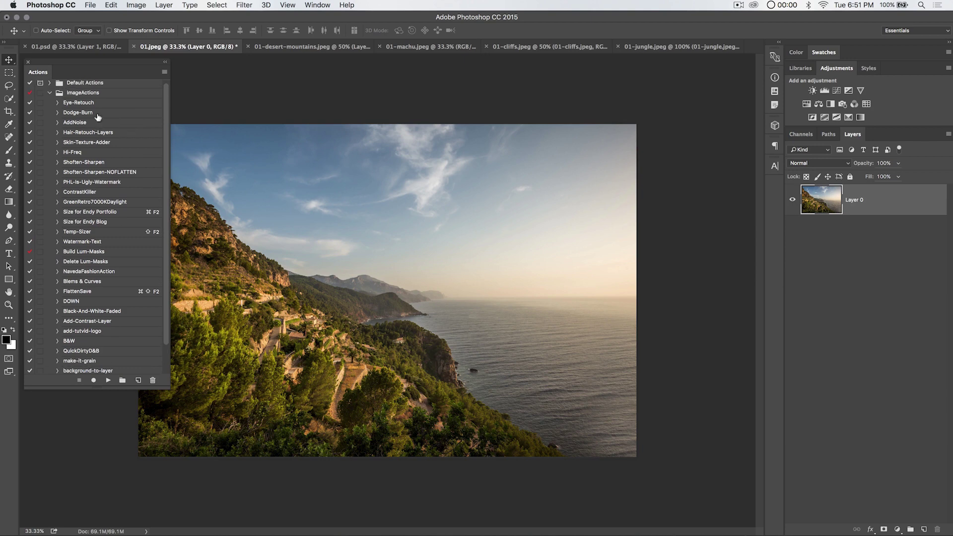
Create a new 'video-game-tones' action in ImageActions and start recording.
{"action": "left_click", "coordinate": [80, 95]}
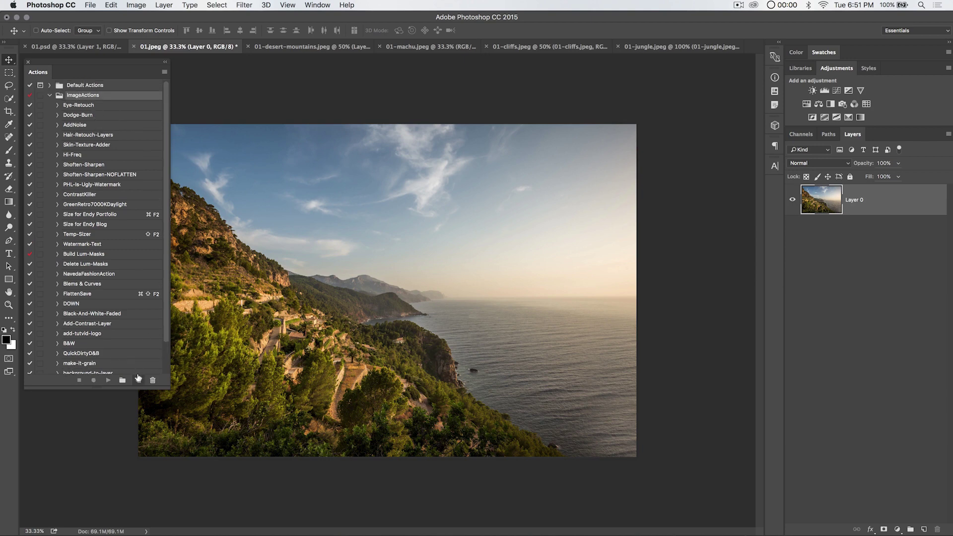
{"action": "left_click", "coordinate": [139, 380]}
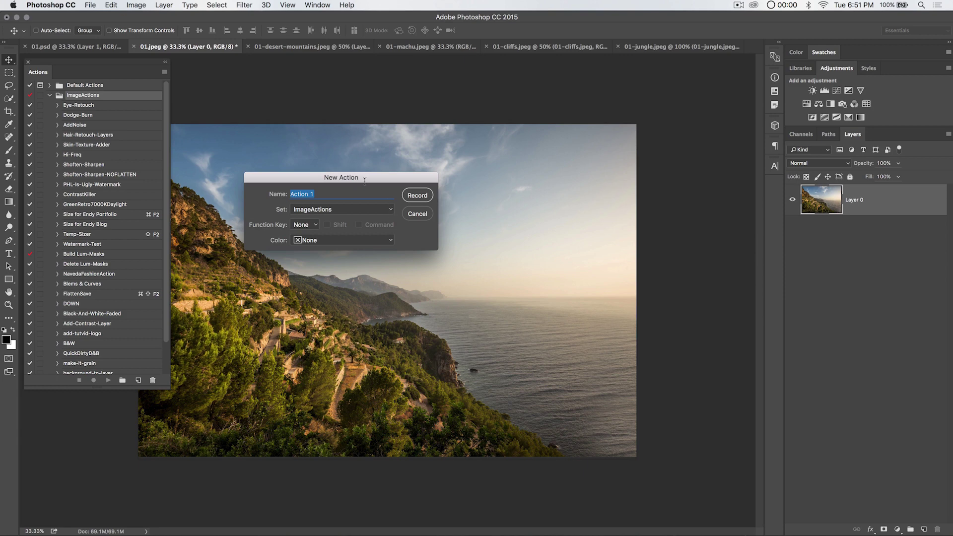
{"action": "type", "text": "video-game-tones"}
{"action": "left_click", "coordinate": [417, 196]}
Insert a conditional: if Layer Is Background, play background-to-layer, then stop recording.
{"action": "scroll", "coordinate": [89, 299], "scroll_direction": "down", "scroll_amount": 3}
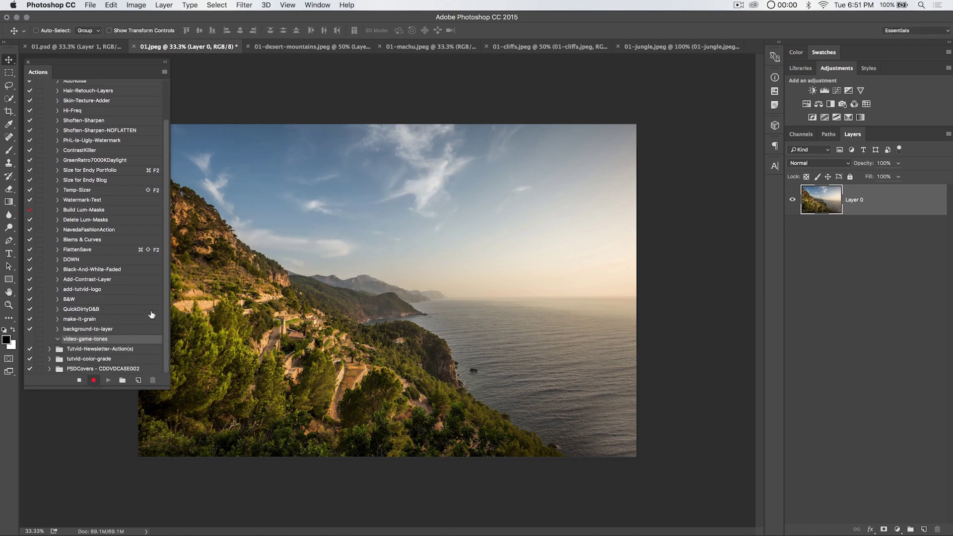
{"action": "left_click", "coordinate": [165, 73]}
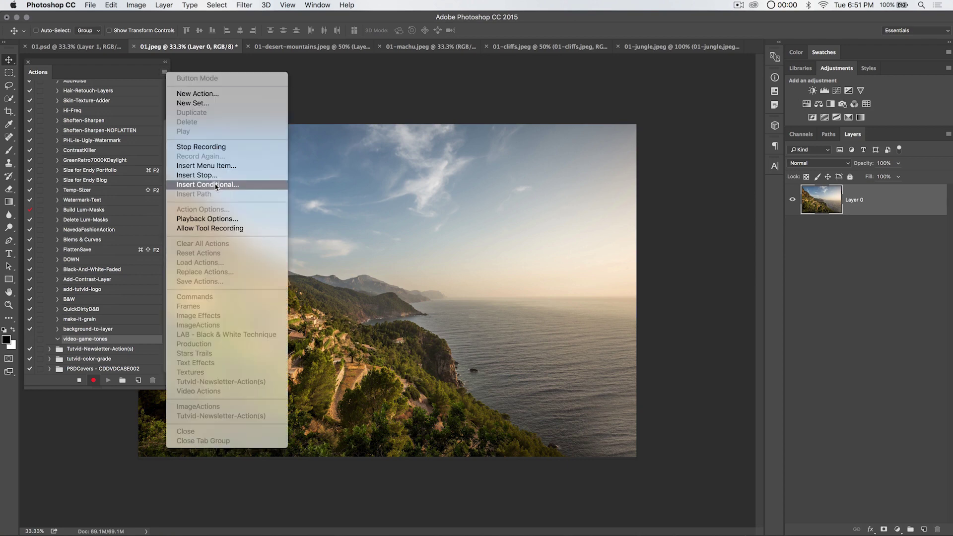
{"action": "left_click", "coordinate": [232, 184]}
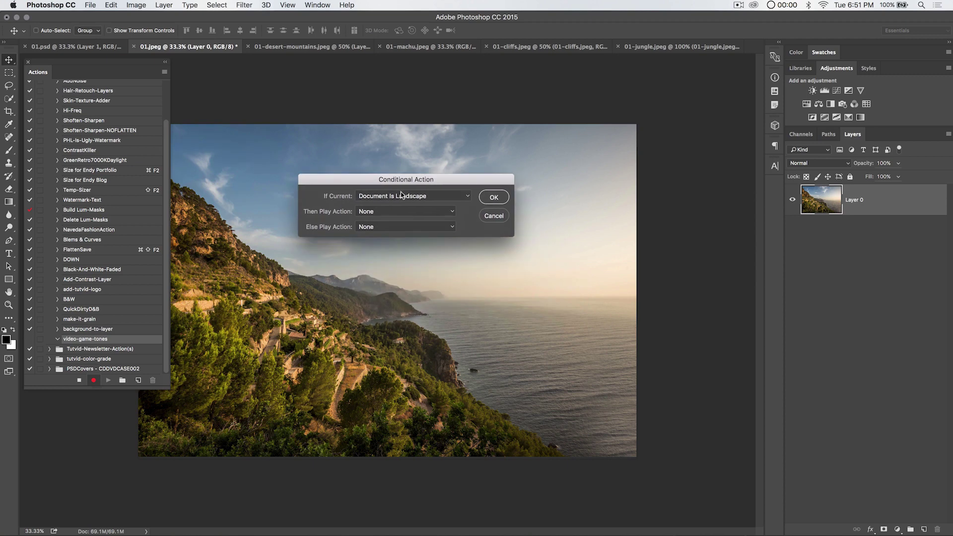
{"action": "left_click", "coordinate": [401, 197]}
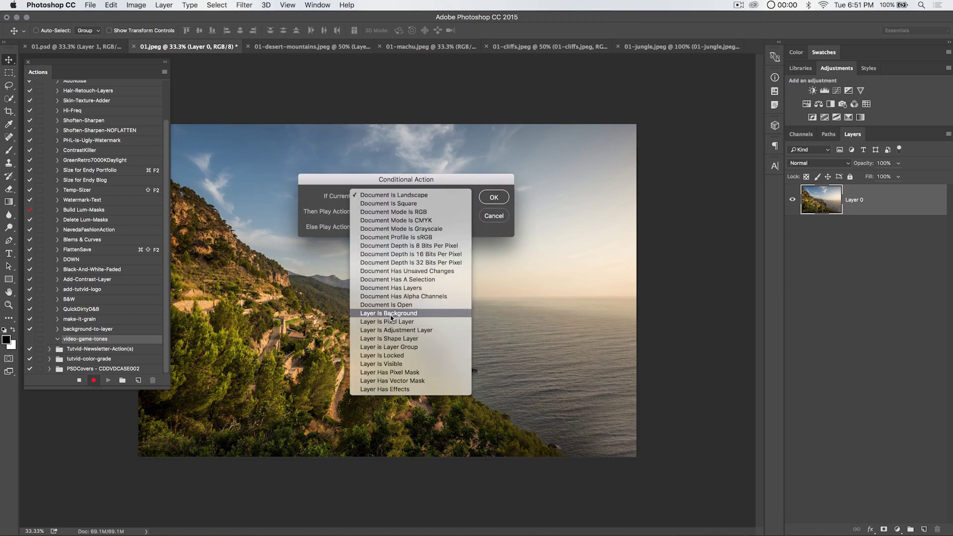
{"action": "left_click", "coordinate": [391, 317]}
{"action": "left_click", "coordinate": [382, 211]}
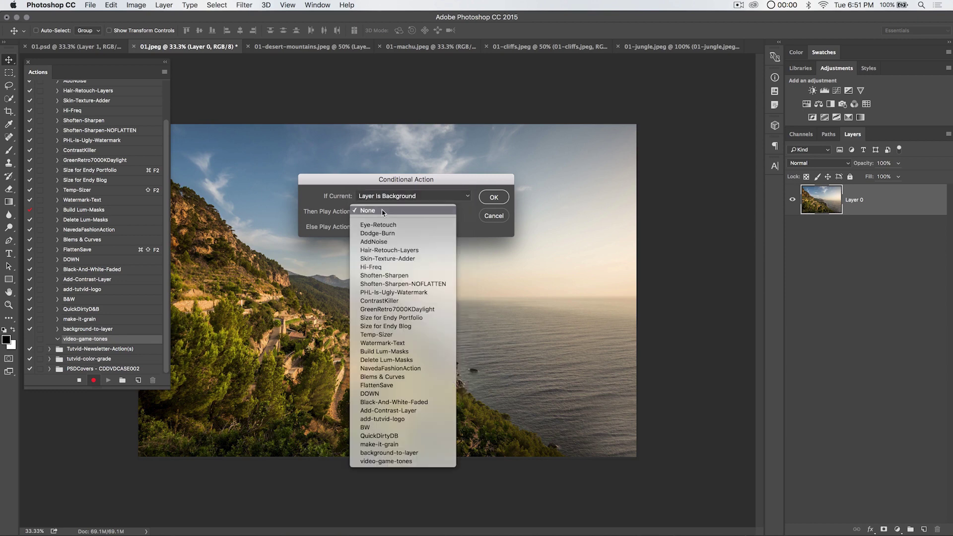
{"action": "left_click", "coordinate": [400, 454]}
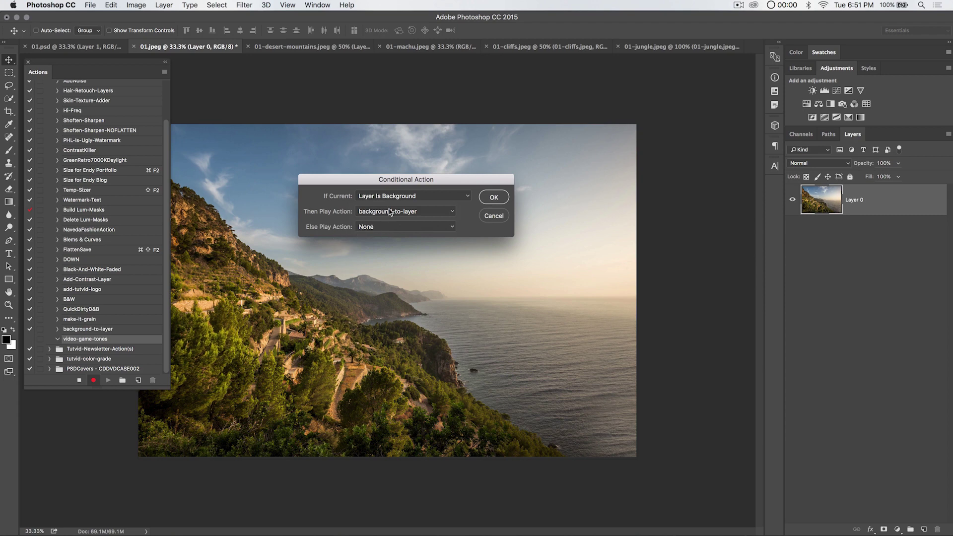
{"action": "left_click", "coordinate": [494, 198]}
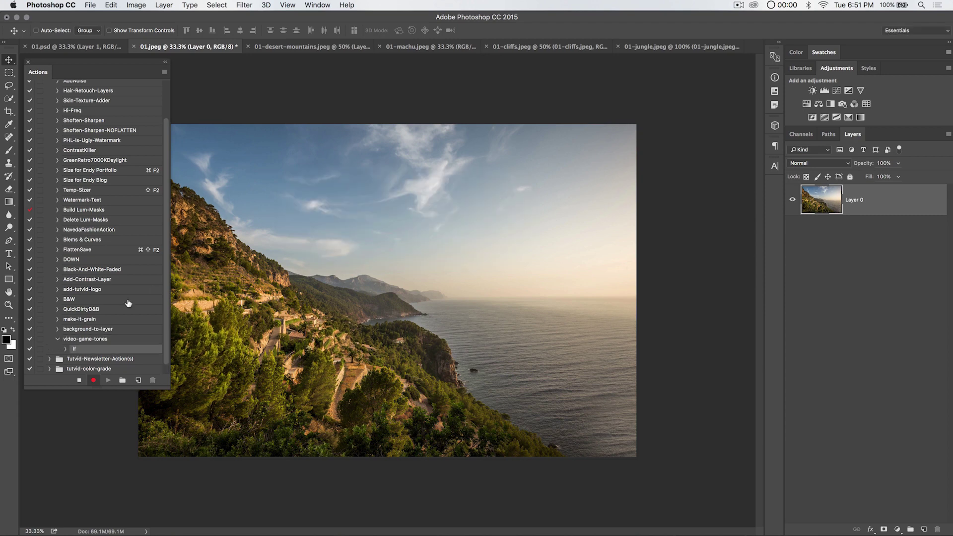
{"action": "left_click", "coordinate": [79, 381]}
{"action": "left_click", "coordinate": [80, 340]}
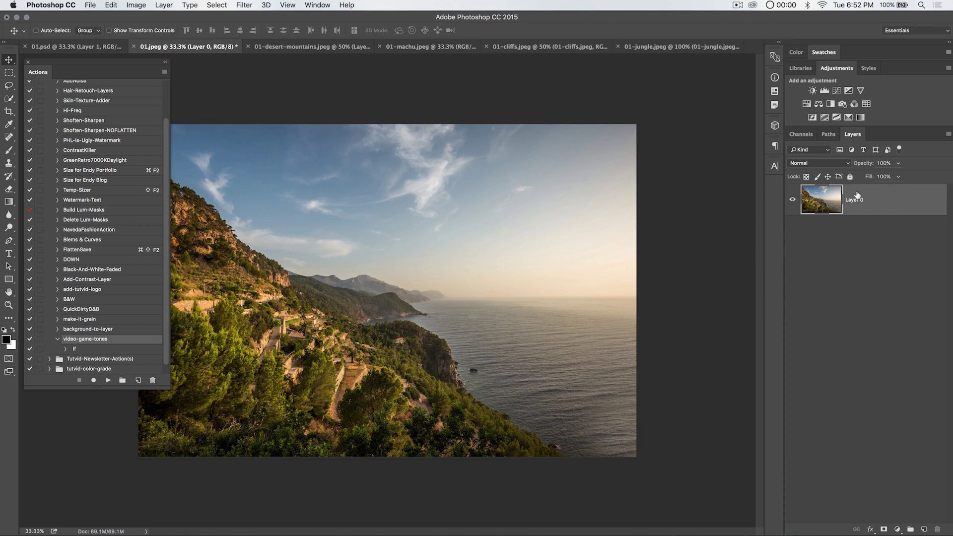
Flatten the image to a Background and play video-game-tones to test the conditional.
{"action": "right_click", "coordinate": [883, 200]}
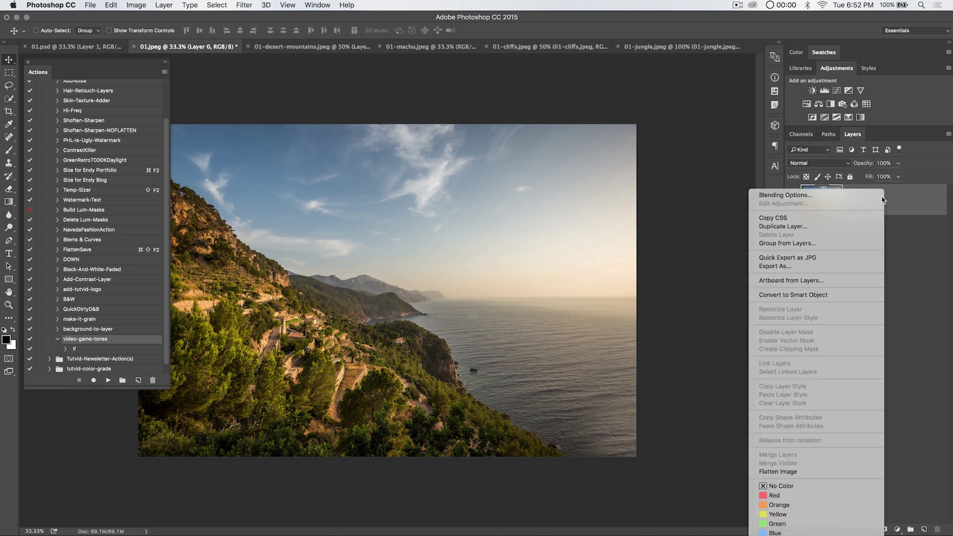
{"action": "left_click", "coordinate": [787, 472]}
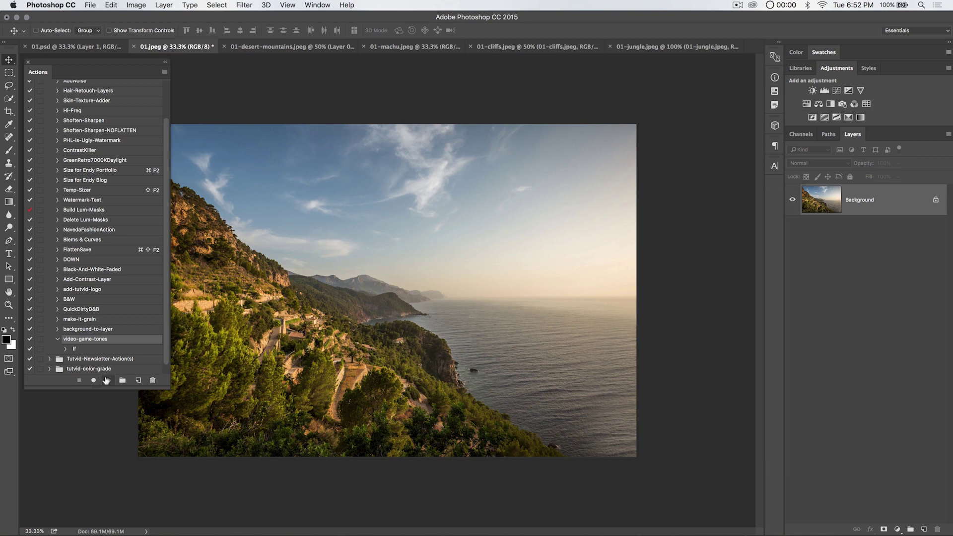
{"action": "left_click", "coordinate": [105, 381]}
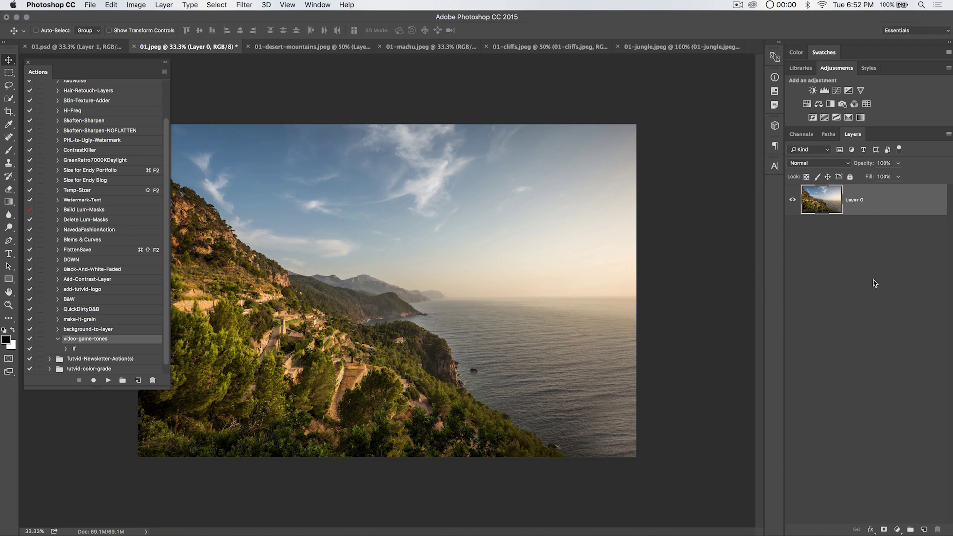
Undo the test to restore the Background and resume recording from the If step.
{"action": "key", "text": "super+z"}
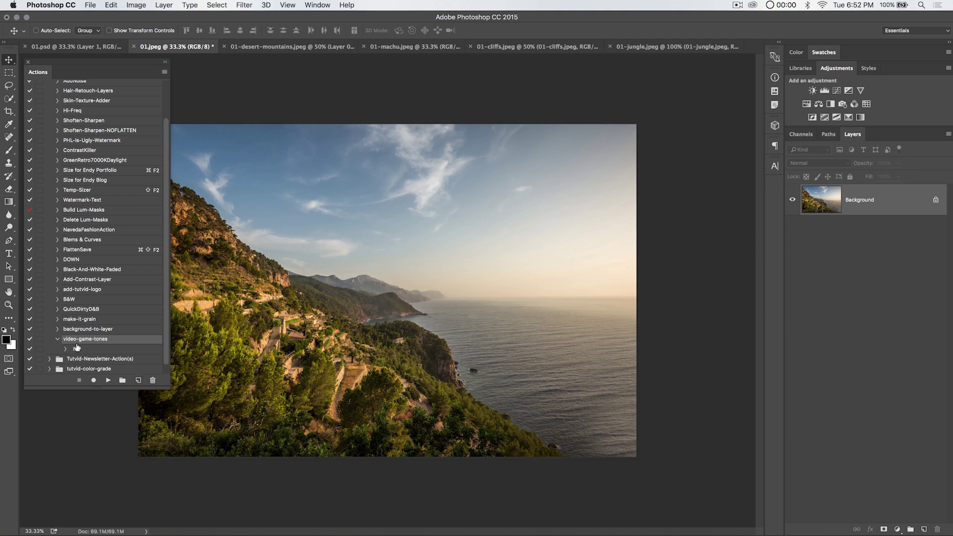
{"action": "left_click", "coordinate": [76, 348]}
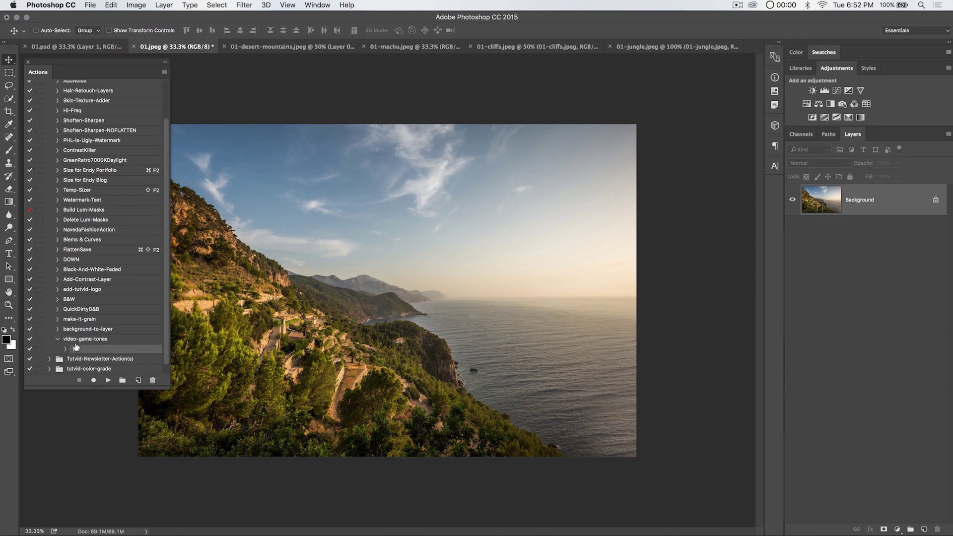
{"action": "left_click", "coordinate": [93, 380]}
Open Image > Calculations and move the dialog so the photo stays visible.
{"action": "left_click", "coordinate": [136, 6]}
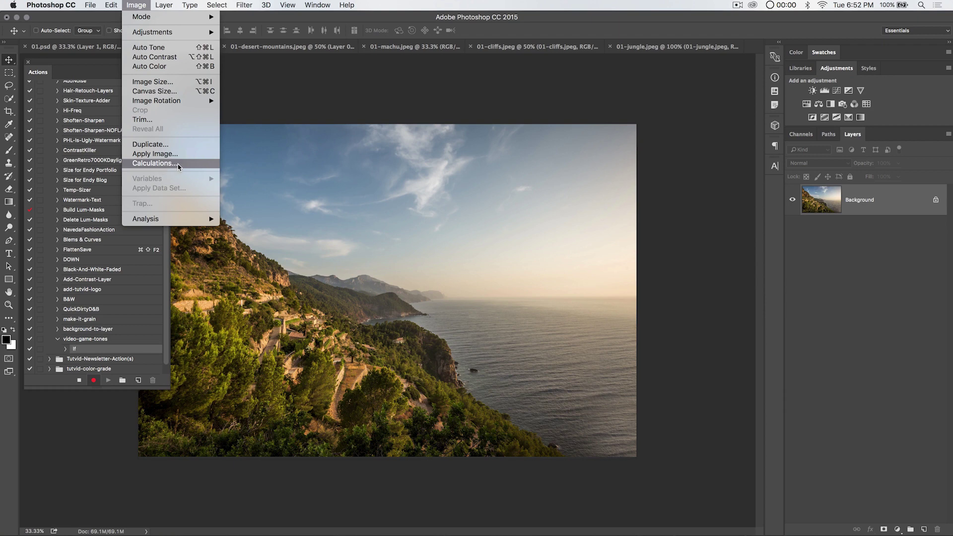
{"action": "left_click", "coordinate": [164, 164]}
{"action": "left_click_drag", "start_coordinate": [577, 87], "coordinate": [577, 158]}
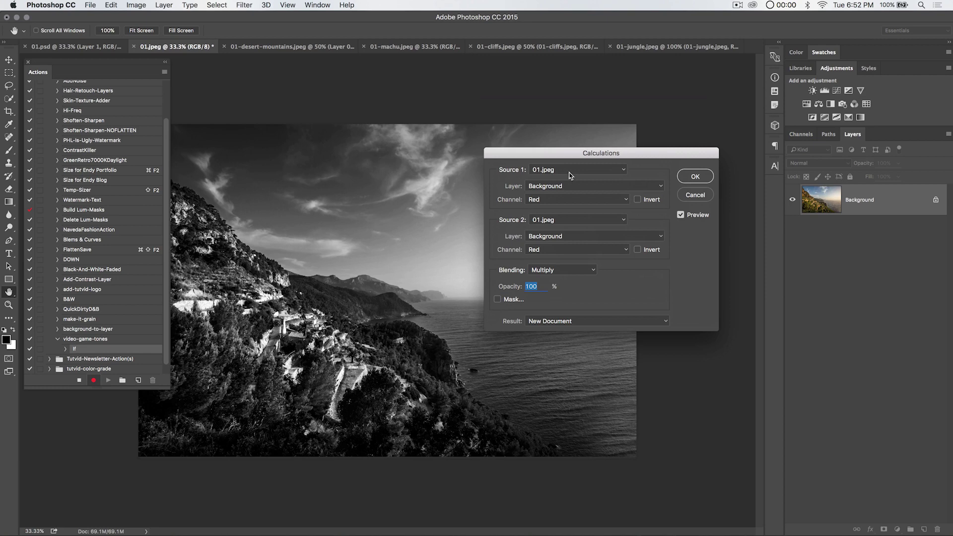
Set both sources to 01.jpeg Background, with Source 2's channel set to Red.
{"action": "left_click", "coordinate": [570, 172]}
{"action": "left_click", "coordinate": [568, 169]}
{"action": "left_click", "coordinate": [557, 224]}
{"action": "left_click", "coordinate": [555, 220]}
{"action": "left_click", "coordinate": [588, 236]}
{"action": "left_click", "coordinate": [588, 236]}
{"action": "left_click", "coordinate": [545, 253]}
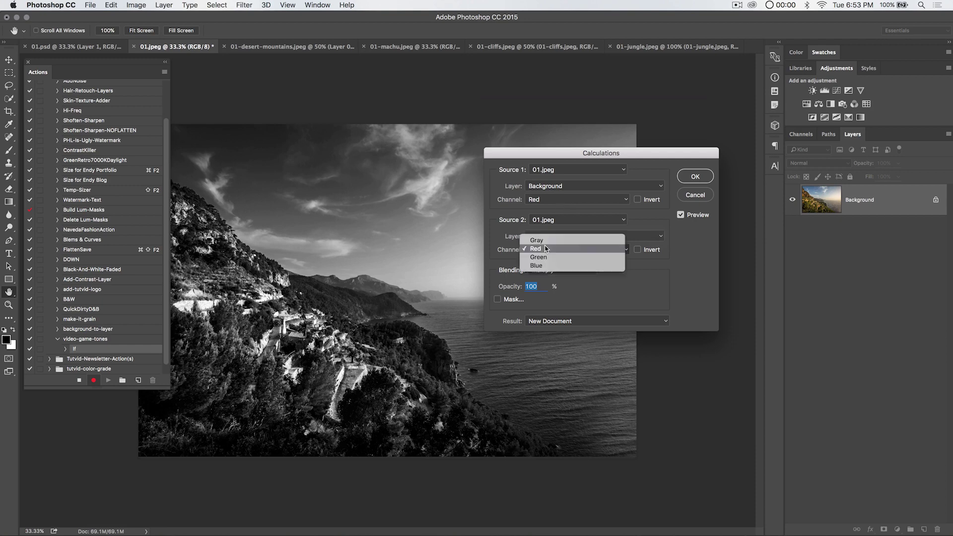
{"action": "left_click", "coordinate": [546, 263]}
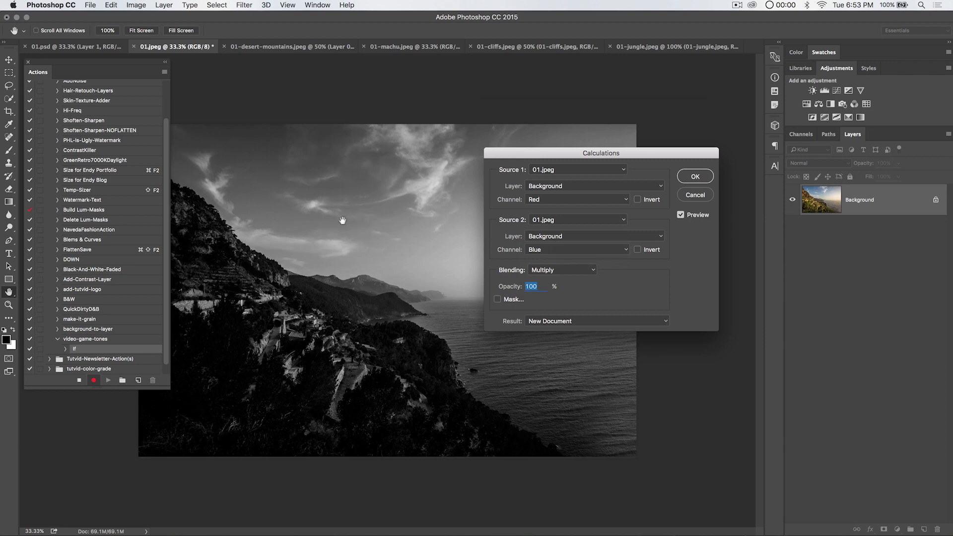
{"action": "left_click", "coordinate": [558, 252]}
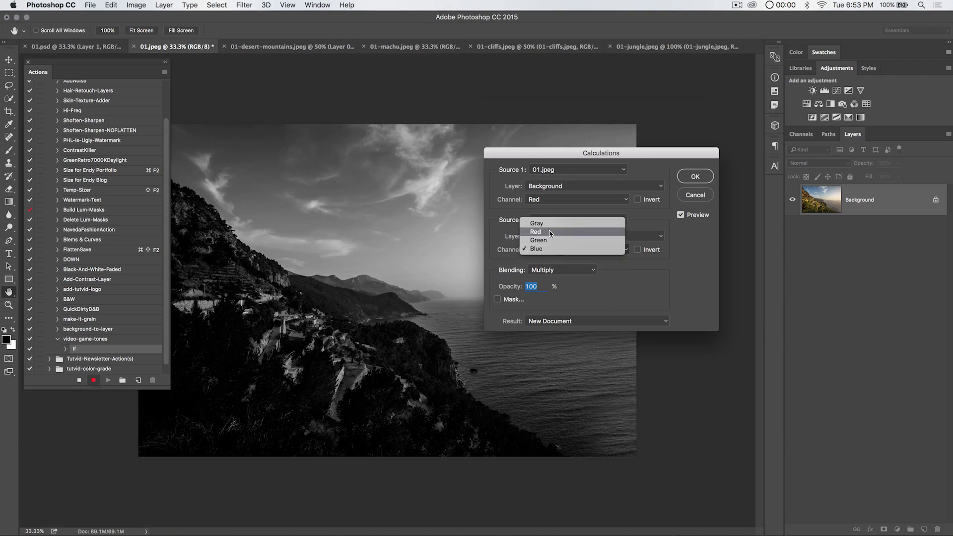
{"action": "left_click", "coordinate": [548, 217]}
Try 01.psd's Levels 1 and Merged layers as Source 1.
{"action": "left_click", "coordinate": [558, 170]}
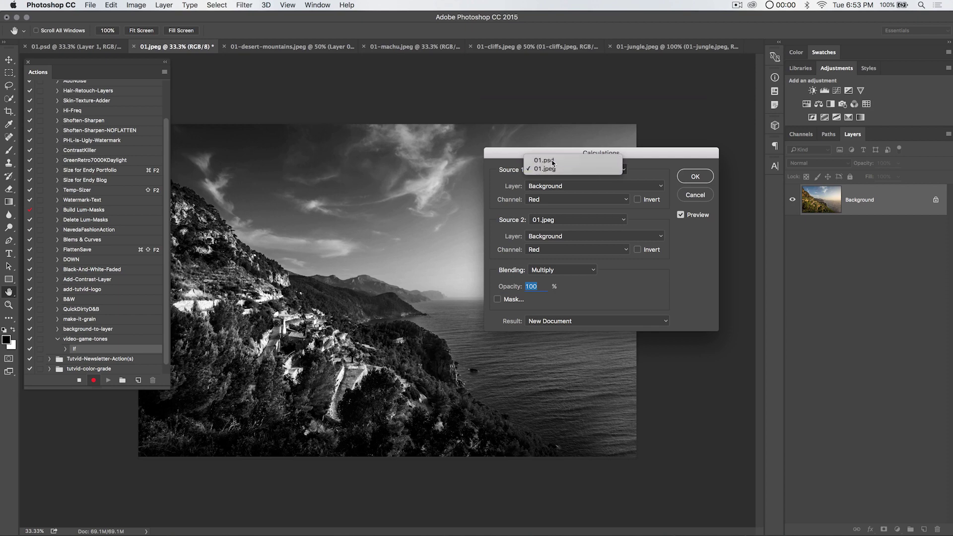
{"action": "left_click", "coordinate": [549, 161]}
{"action": "left_click", "coordinate": [559, 199]}
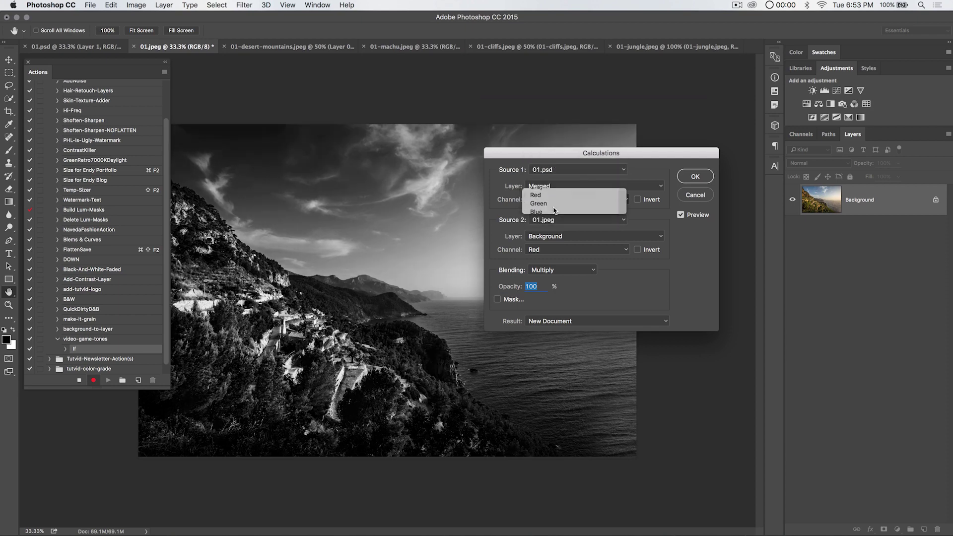
{"action": "left_click", "coordinate": [559, 190]}
{"action": "left_click", "coordinate": [561, 186]}
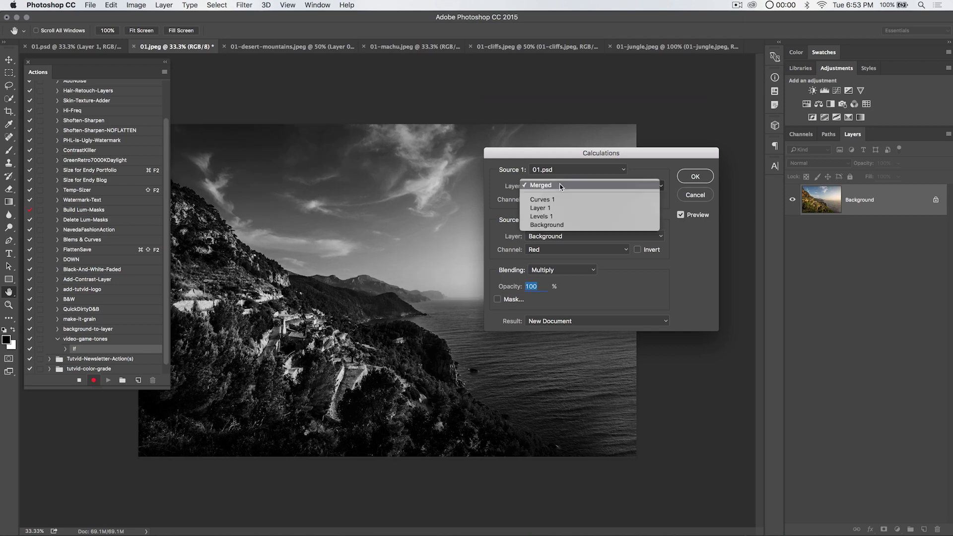
{"action": "left_click", "coordinate": [564, 217]}
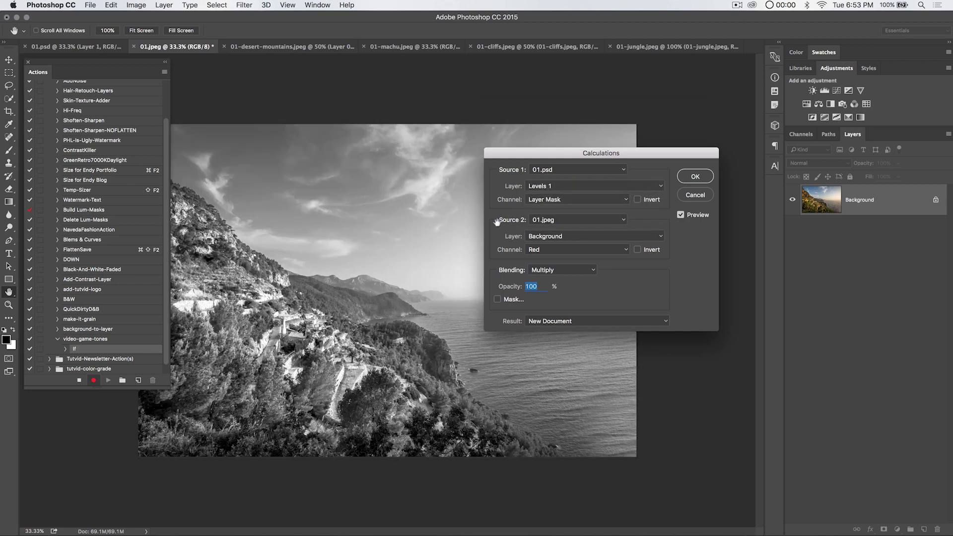
{"action": "left_click", "coordinate": [551, 199]}
{"action": "left_click", "coordinate": [556, 198]}
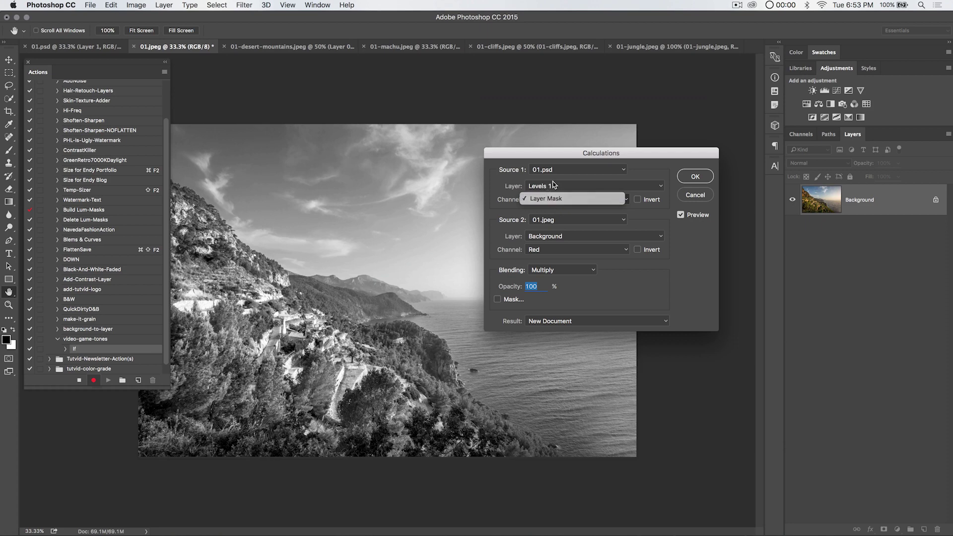
{"action": "left_click", "coordinate": [562, 186]}
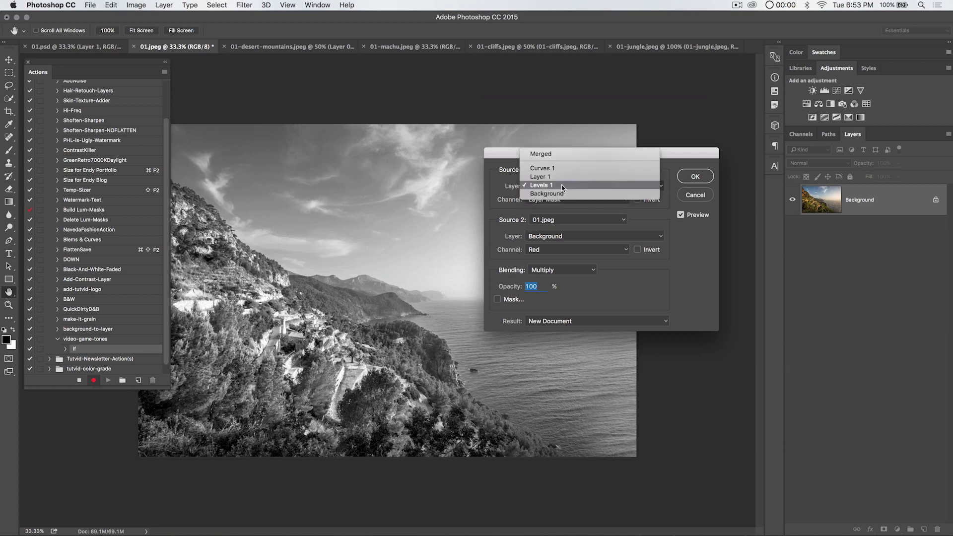
{"action": "left_click", "coordinate": [553, 155]}
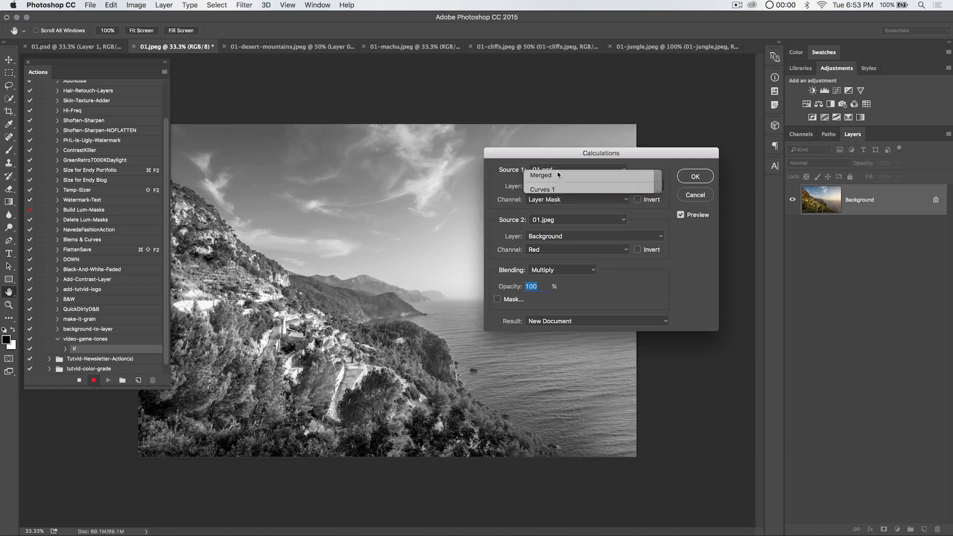
Set Source 1 back to 01.jpeg, Background layer, Red channel.
{"action": "left_click", "coordinate": [554, 170]}
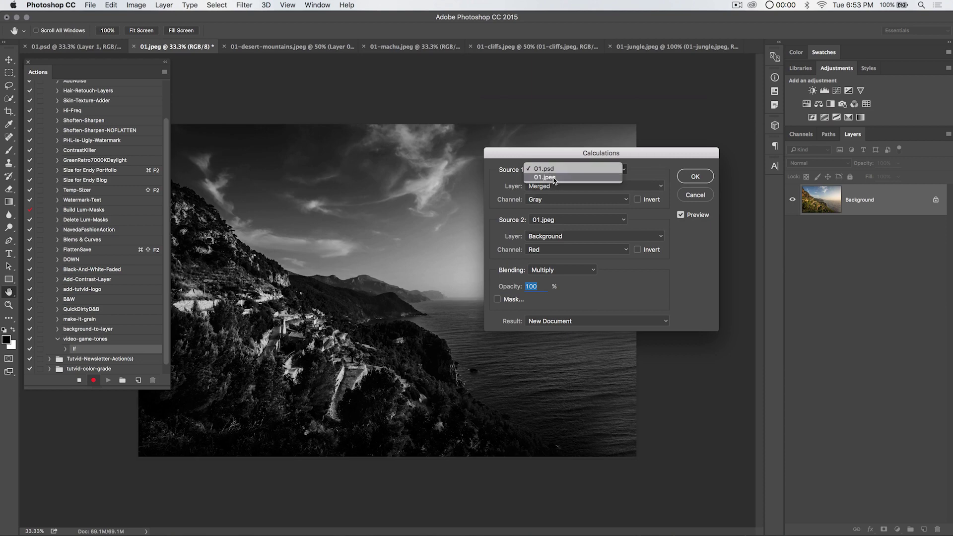
{"action": "left_click", "coordinate": [554, 178]}
{"action": "left_click", "coordinate": [554, 187]}
{"action": "left_click", "coordinate": [554, 186]}
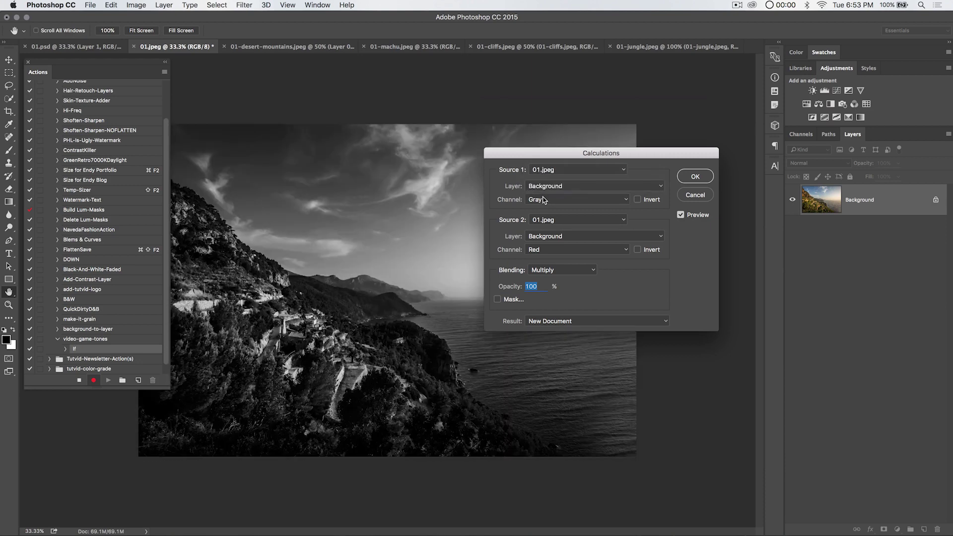
{"action": "left_click", "coordinate": [556, 199]}
{"action": "left_click", "coordinate": [571, 207]}
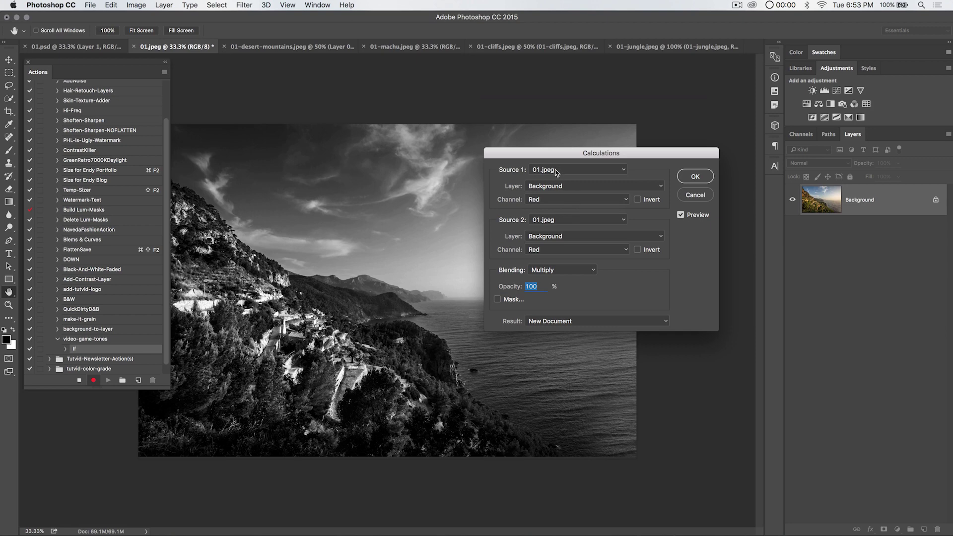
{"action": "left_click", "coordinate": [557, 173]}
{"action": "left_click", "coordinate": [557, 170]}
Preview Overlay and Soft Light blending, then settle on Multiply.
{"action": "left_click", "coordinate": [558, 278]}
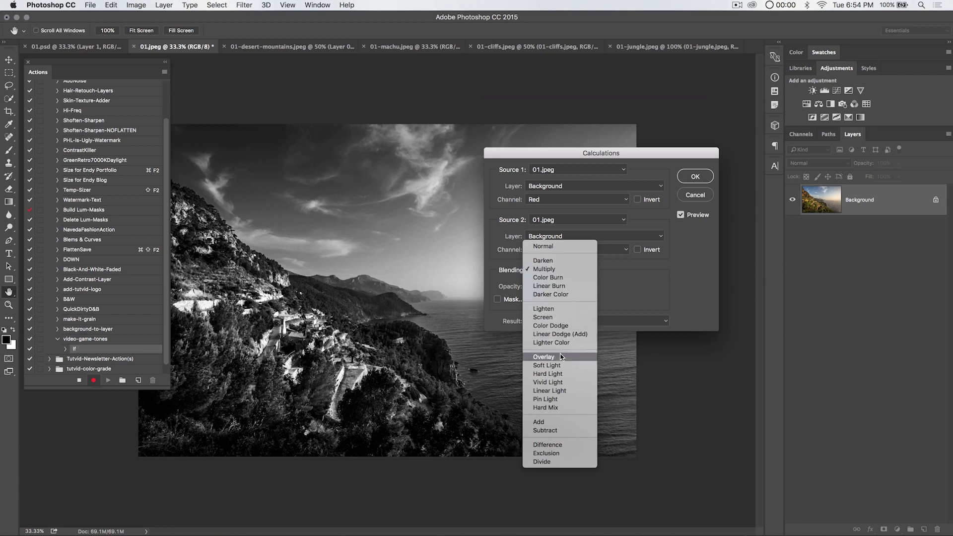
{"action": "left_click", "coordinate": [545, 334]}
{"action": "left_click", "coordinate": [556, 276]}
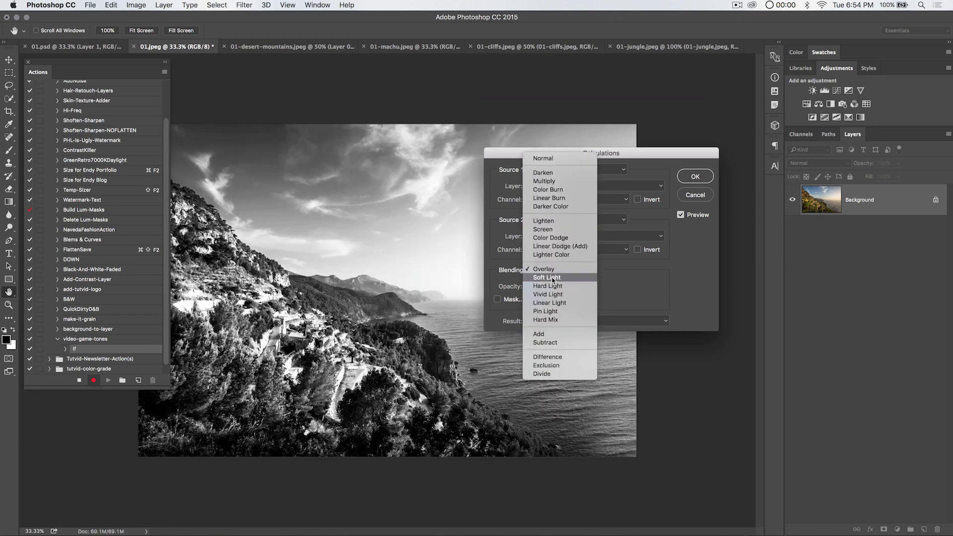
{"action": "left_click", "coordinate": [552, 281]}
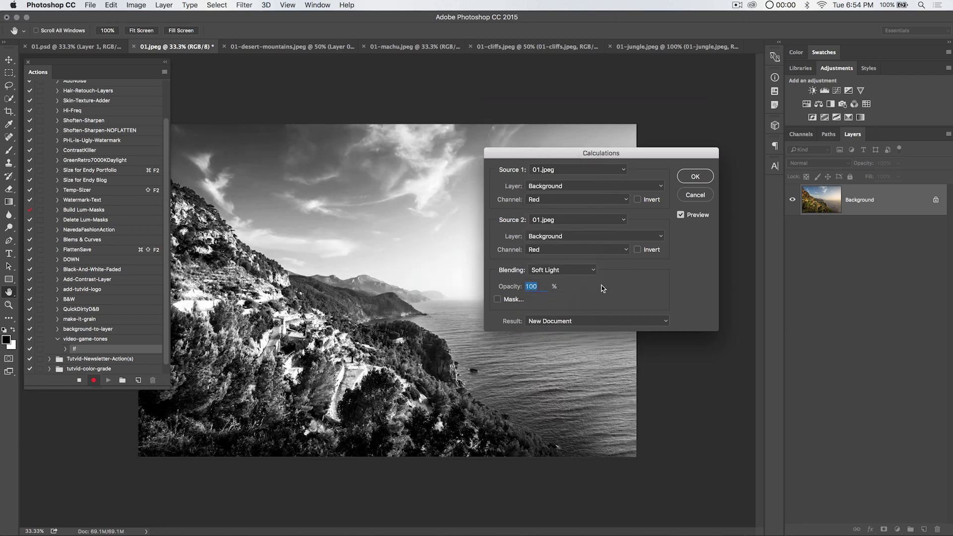
{"action": "left_click", "coordinate": [566, 272]}
{"action": "left_click", "coordinate": [563, 173]}
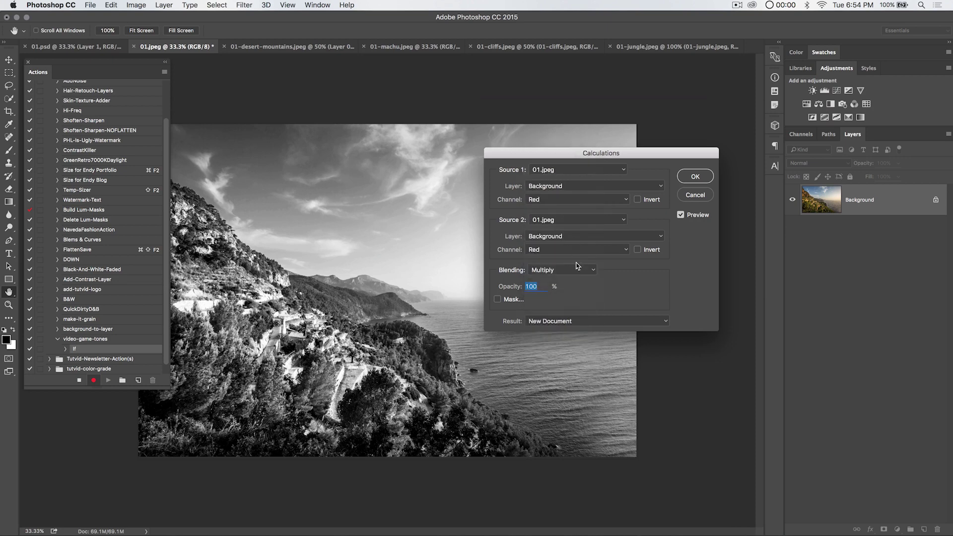
Keep Result as New Document and apply the Multiply calculation at 100% opacity.
{"action": "left_click_drag", "start_coordinate": [564, 158], "coordinate": [606, 137]}
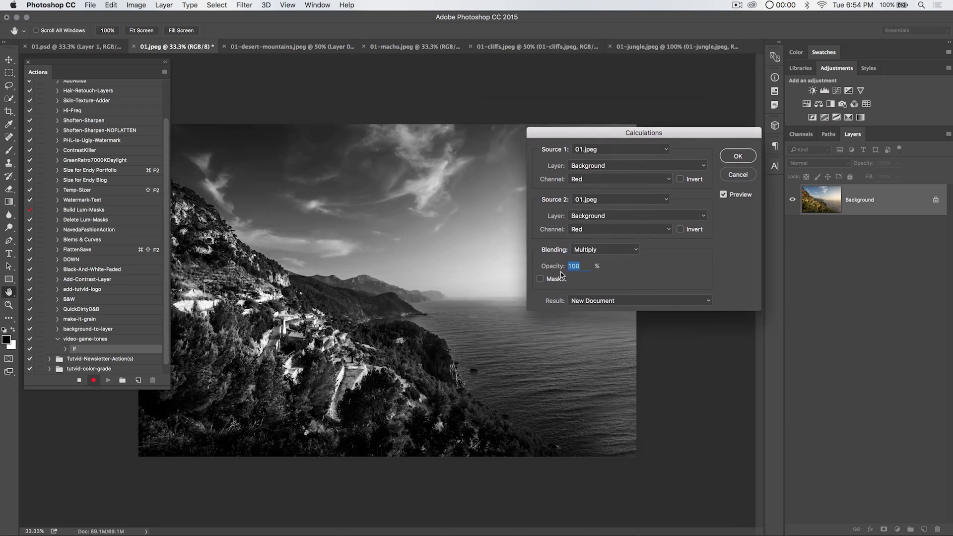
{"action": "left_click", "coordinate": [578, 266]}
{"action": "left_click_drag", "start_coordinate": [648, 133], "coordinate": [547, 136]}
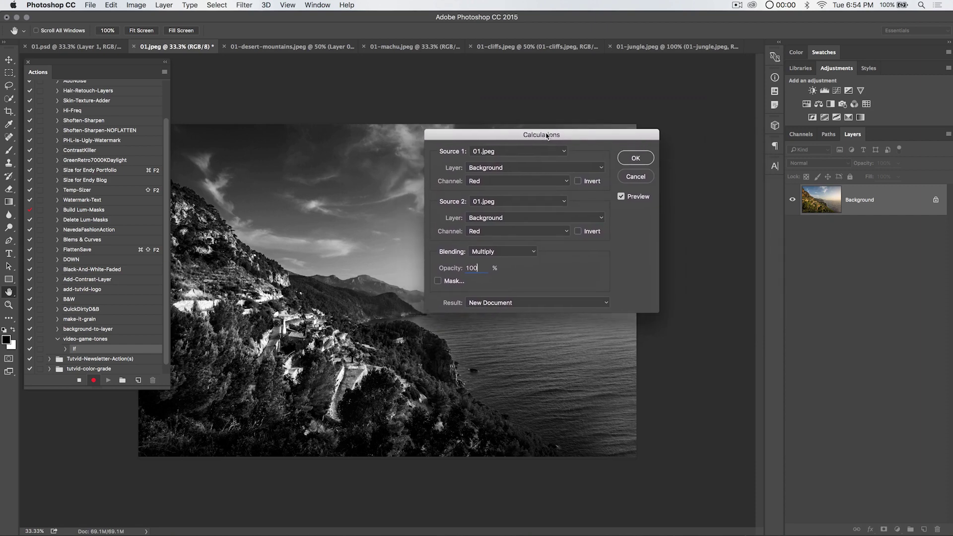
{"action": "left_click", "coordinate": [516, 307]}
{"action": "left_click", "coordinate": [514, 301]}
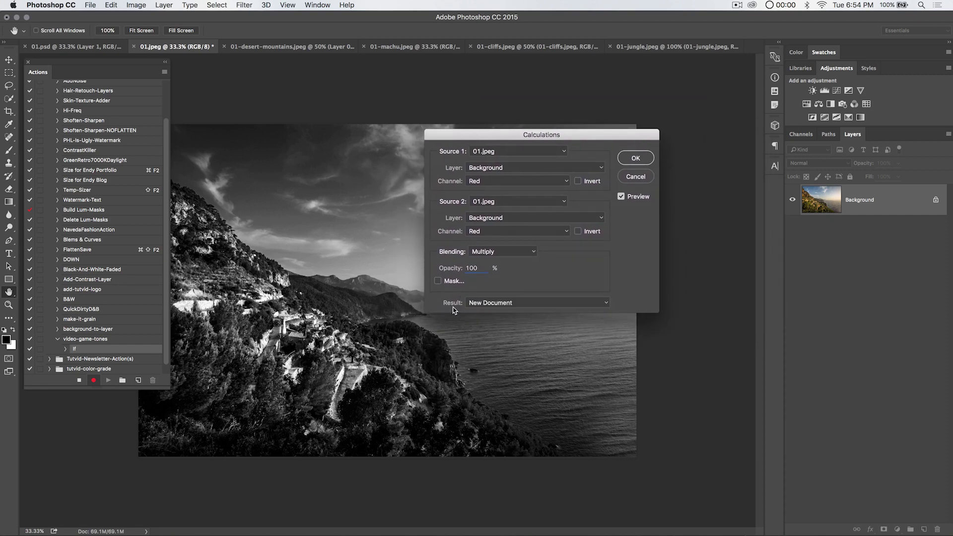
{"action": "left_click", "coordinate": [511, 308]}
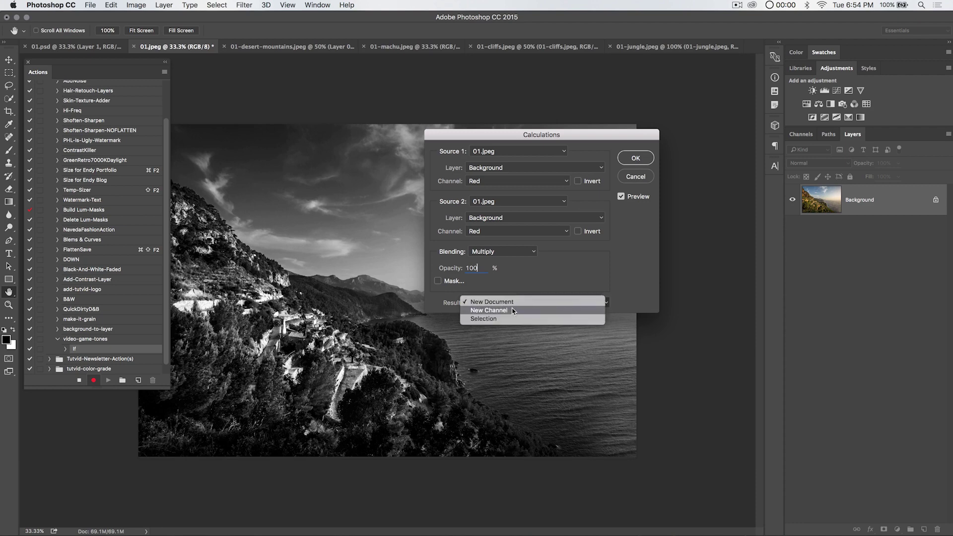
{"action": "left_click", "coordinate": [511, 302]}
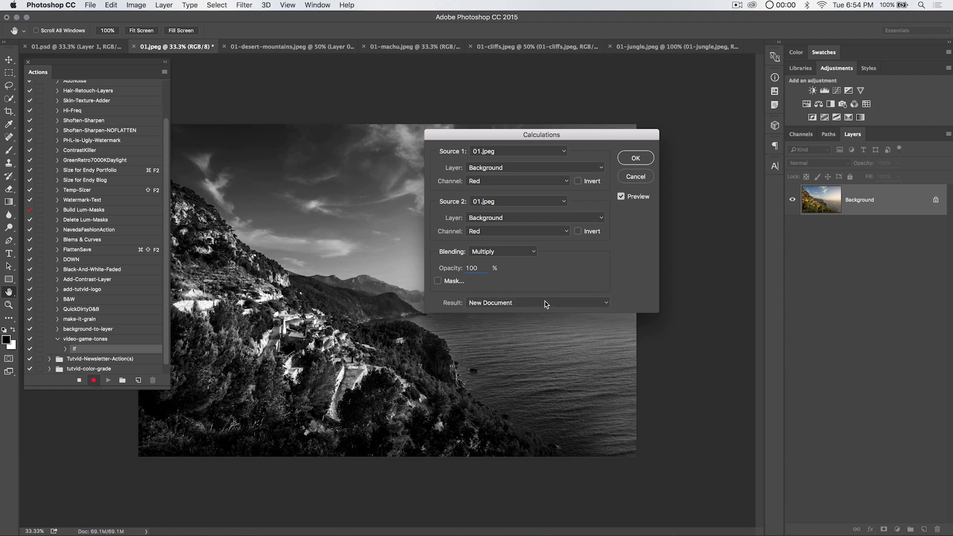
{"action": "left_click", "coordinate": [637, 158]}
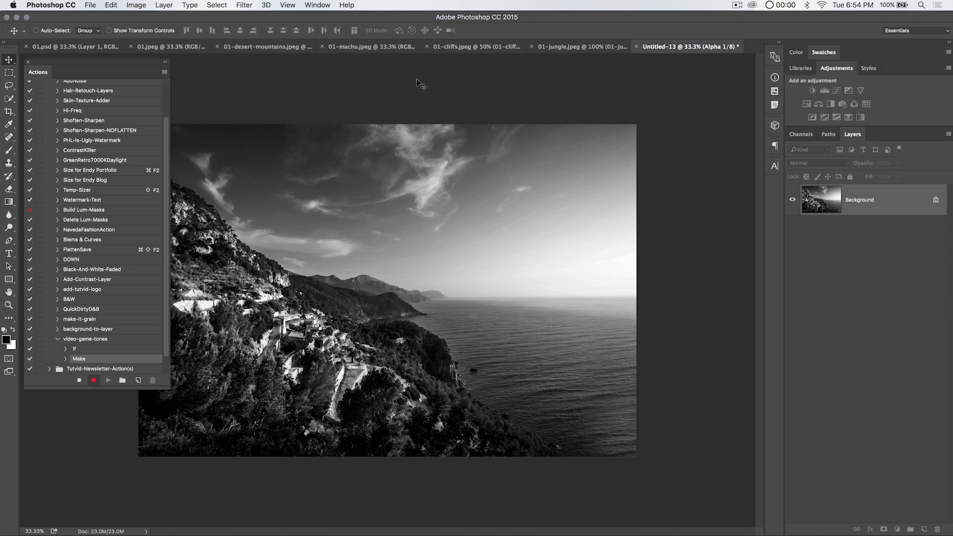
Inspect the new document's channels, then return to the Layers panel.
{"action": "left_click", "coordinate": [137, 5]}
{"action": "mouse_move", "coordinate": [145, 19]}
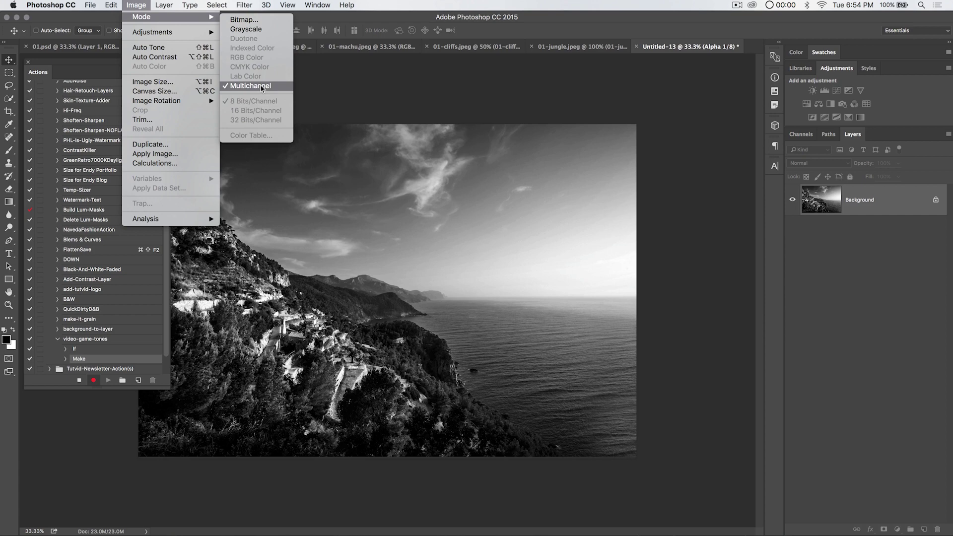
{"action": "left_click", "coordinate": [802, 138]}
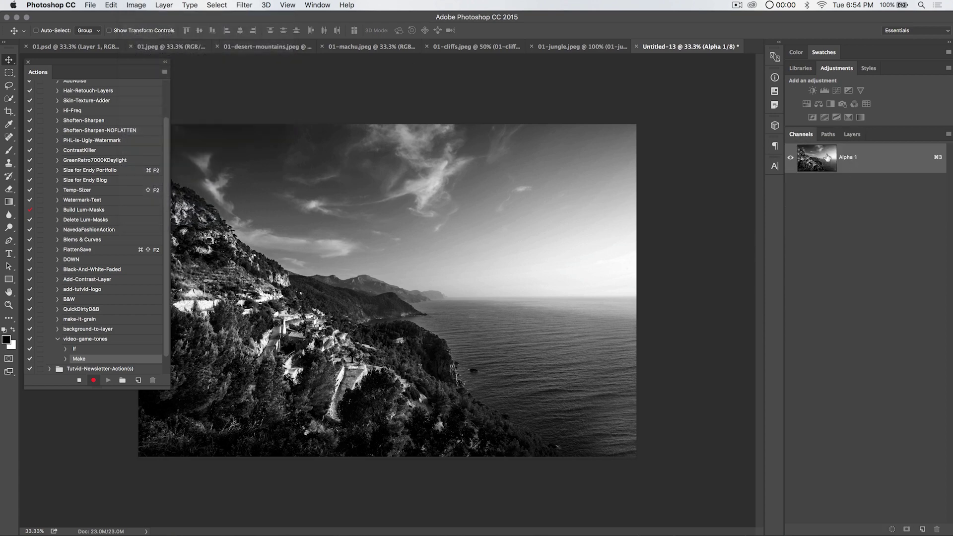
{"action": "left_click", "coordinate": [851, 135]}
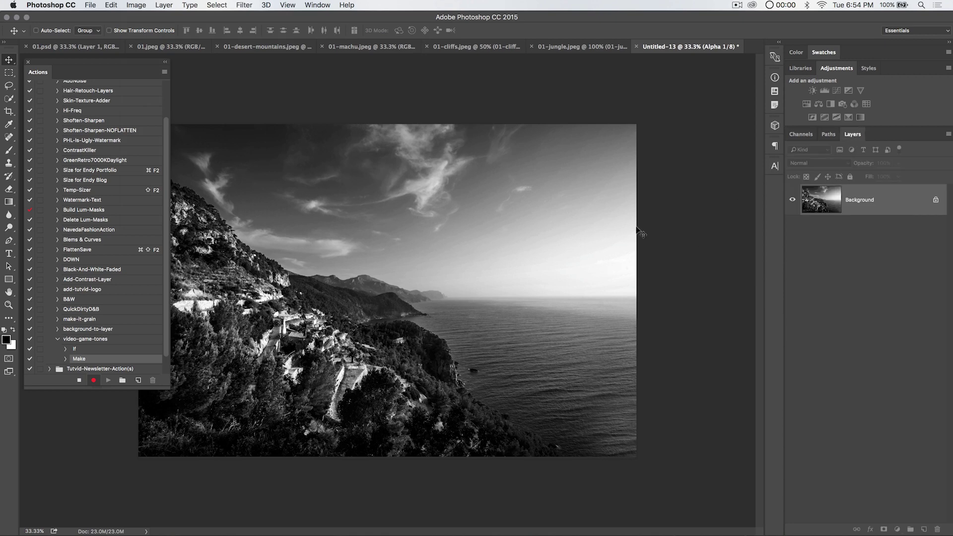
Convert Untitled-13 to Grayscale and then to RGB Color via Image > Mode.
{"action": "left_click", "coordinate": [136, 5]}
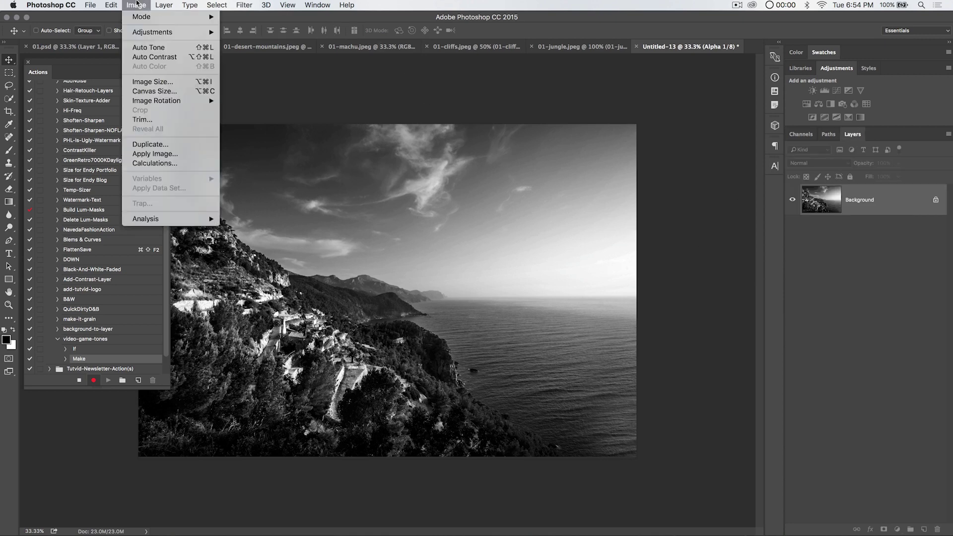
{"action": "mouse_move", "coordinate": [142, 22]}
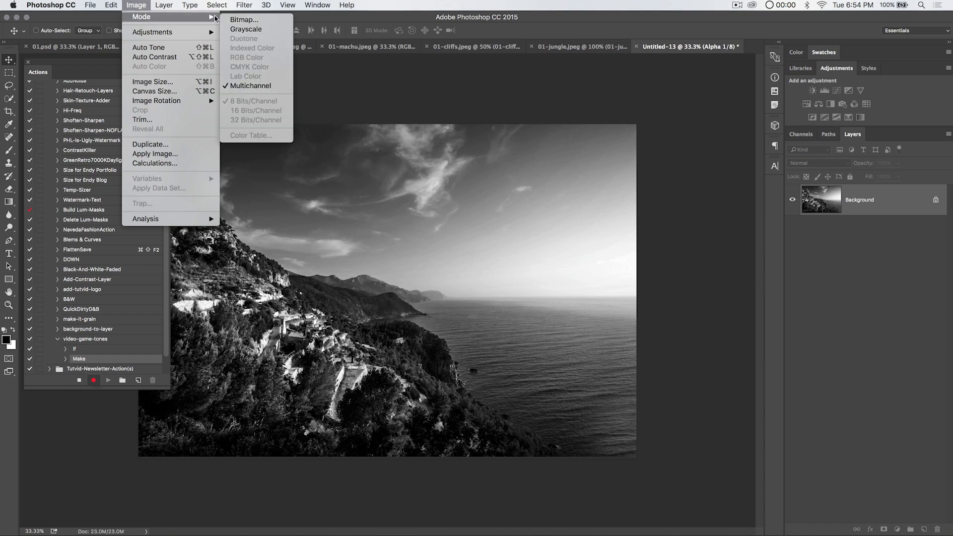
{"action": "left_click", "coordinate": [246, 29]}
{"action": "left_click", "coordinate": [133, 5]}
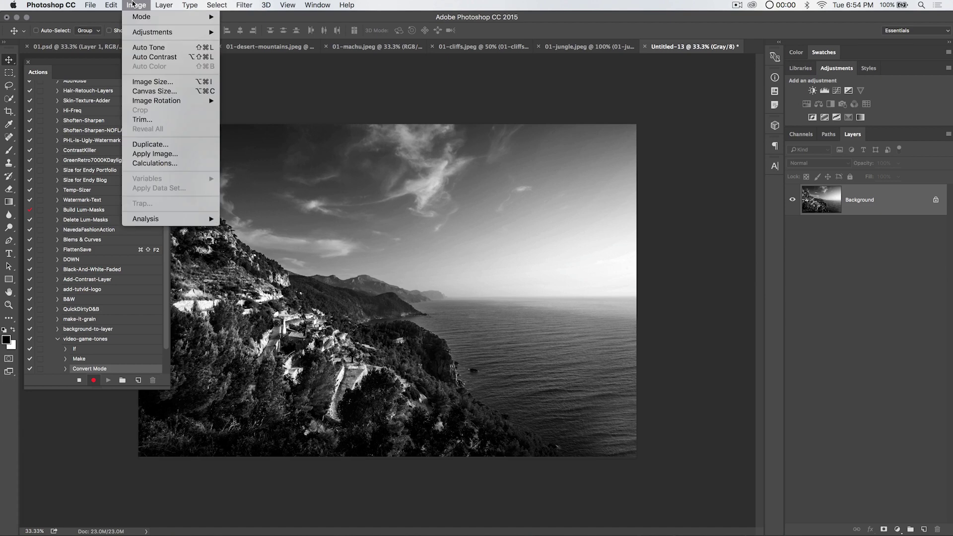
{"action": "mouse_move", "coordinate": [142, 17]}
{"action": "left_click", "coordinate": [253, 61]}
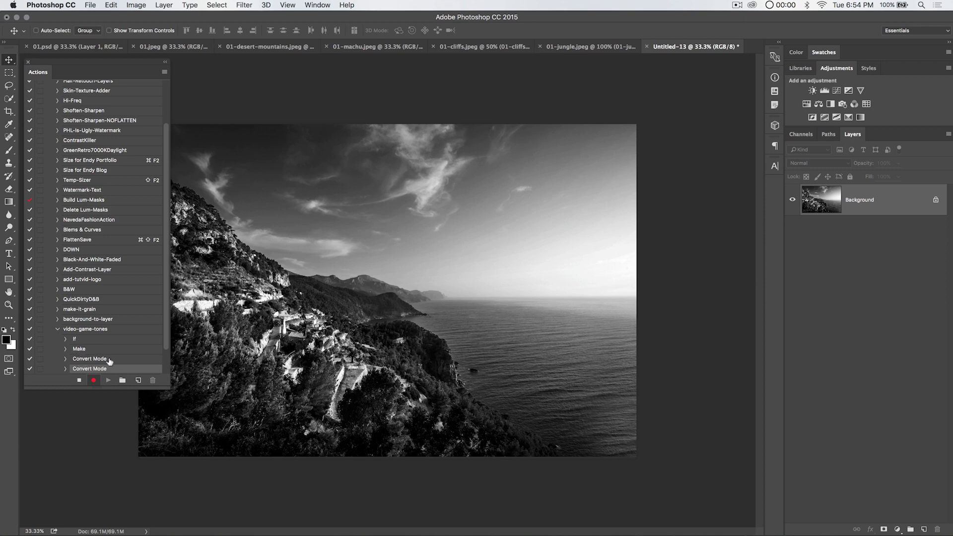
Select all and copy Untitled-13, then close it without saving.
{"action": "left_click", "coordinate": [221, 6]}
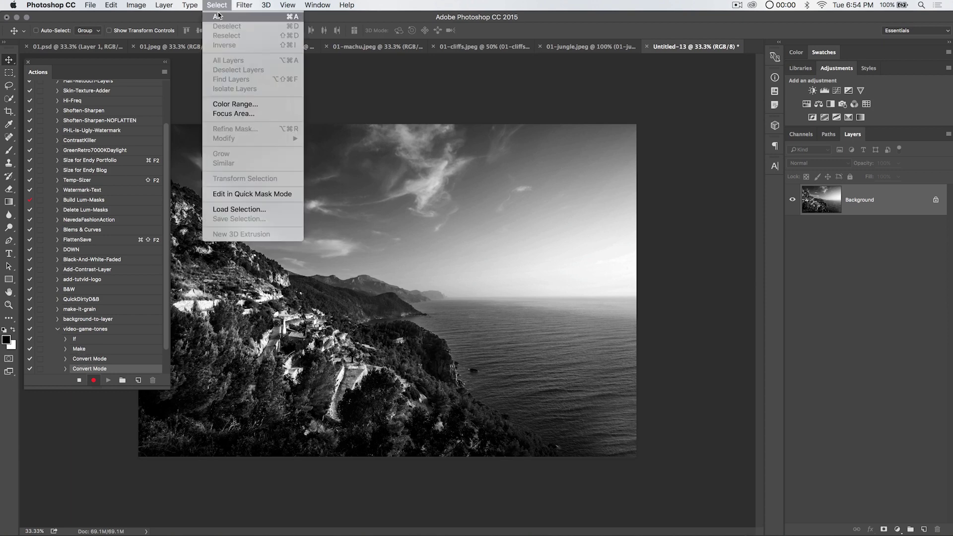
{"action": "left_click", "coordinate": [218, 15]}
{"action": "left_click", "coordinate": [105, 6]}
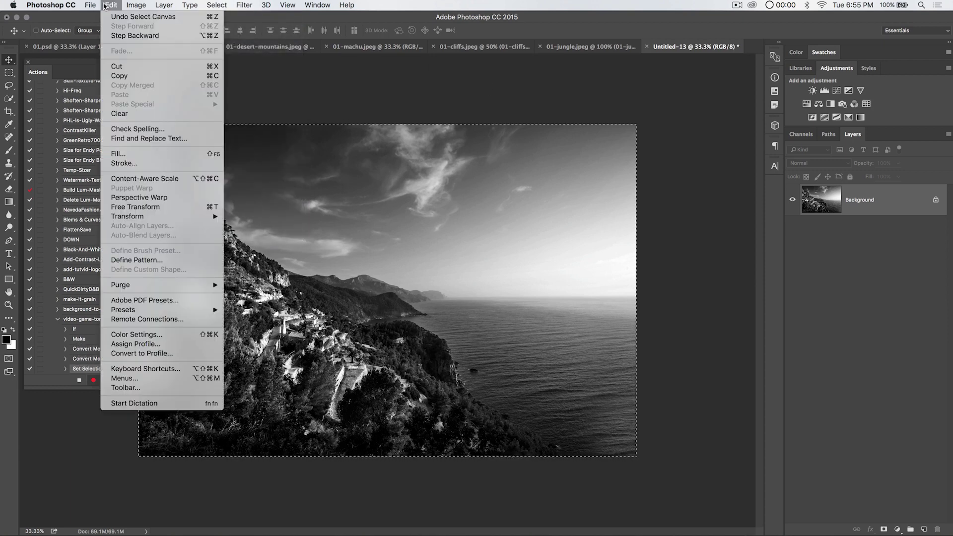
{"action": "left_click", "coordinate": [121, 76]}
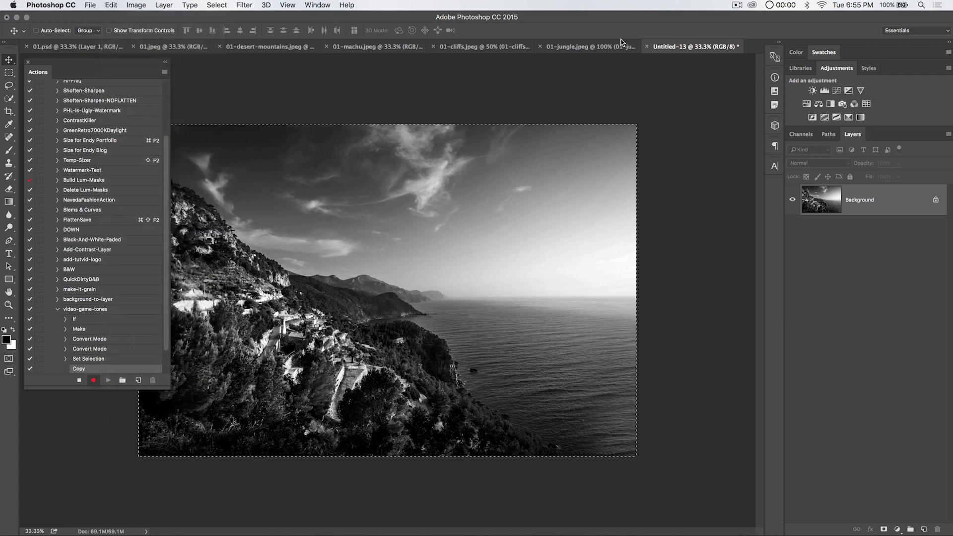
{"action": "left_click", "coordinate": [647, 46]}
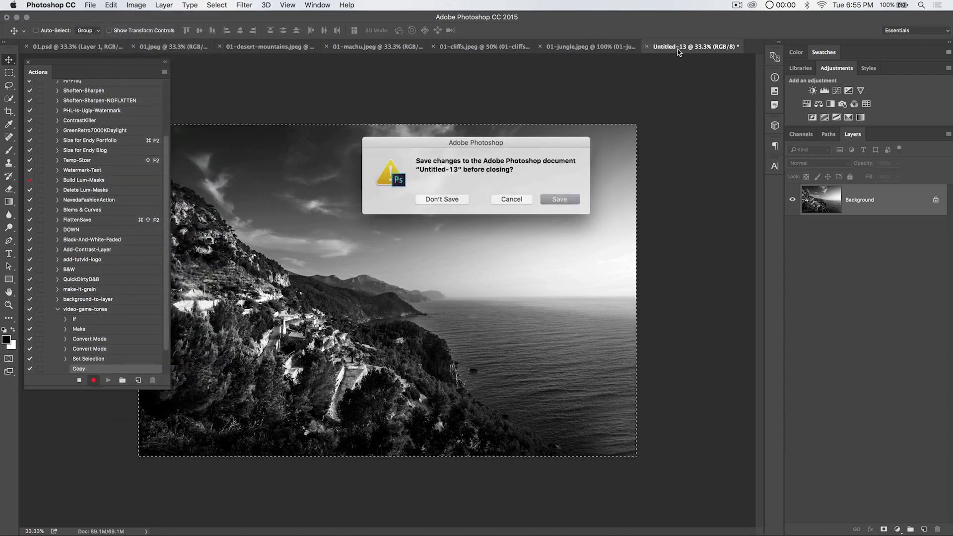
{"action": "left_click", "coordinate": [444, 200]}
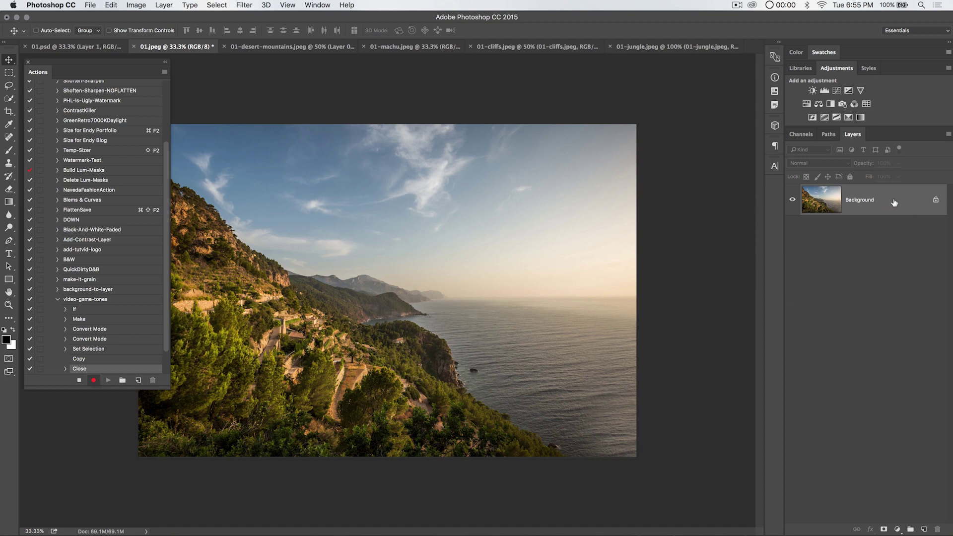
With recording paused, convert the Background into Layer 0, then resume recording.
{"action": "left_click", "coordinate": [79, 381]}
{"action": "double_click", "coordinate": [887, 200]}
{"action": "left_click", "coordinate": [439, 195]}
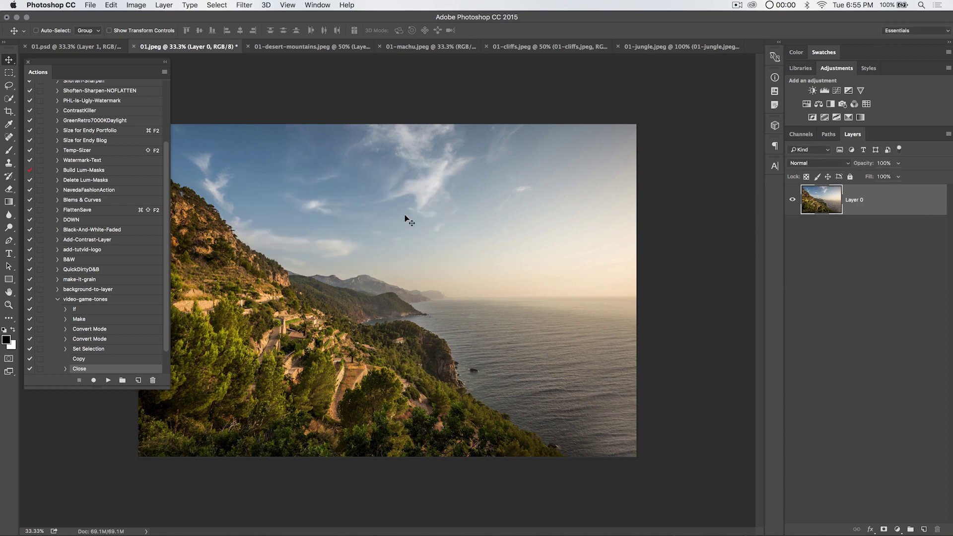
{"action": "left_click", "coordinate": [93, 381]}
Paste the black-and-white copy as Layer 1 and move it below Layer 0.
{"action": "left_click", "coordinate": [111, 5]}
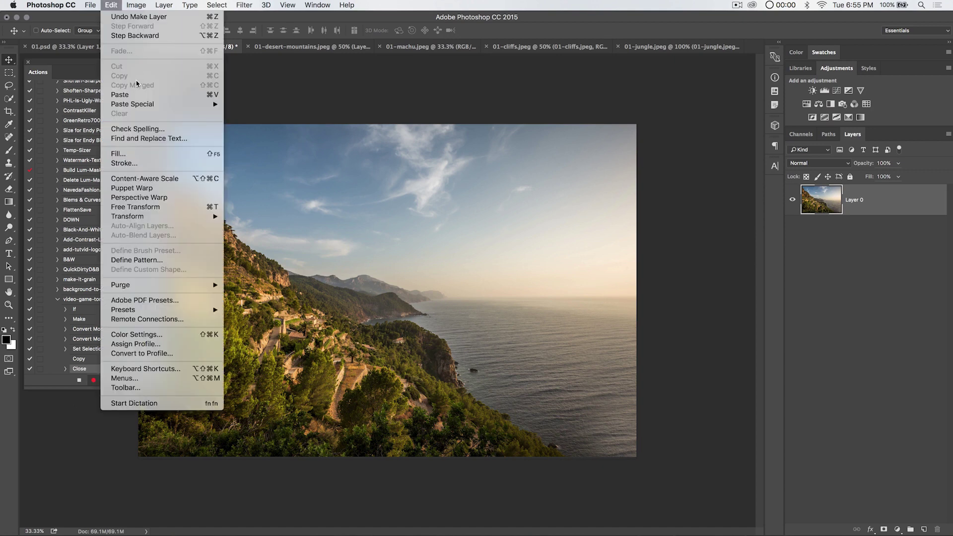
{"action": "left_click", "coordinate": [130, 94]}
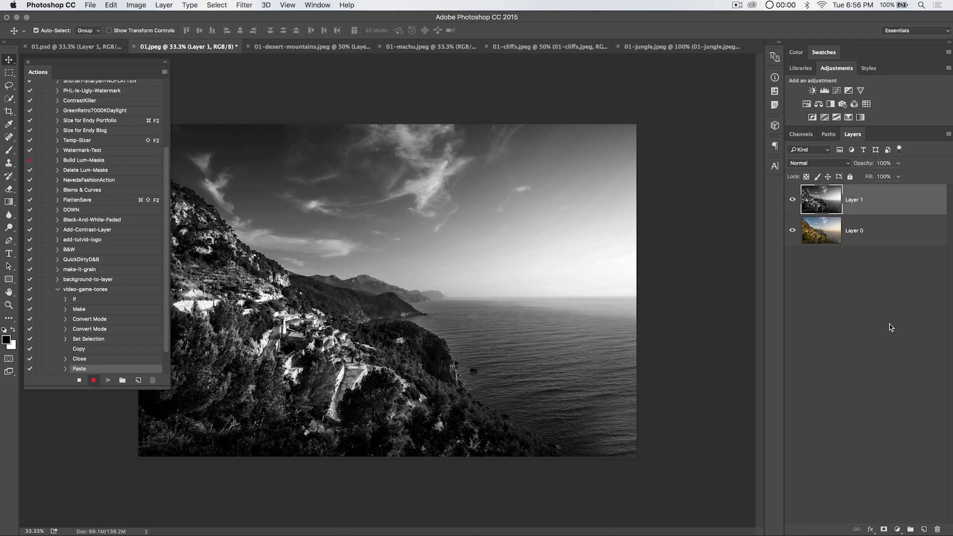
{"action": "key", "text": "super+bracketleft"}
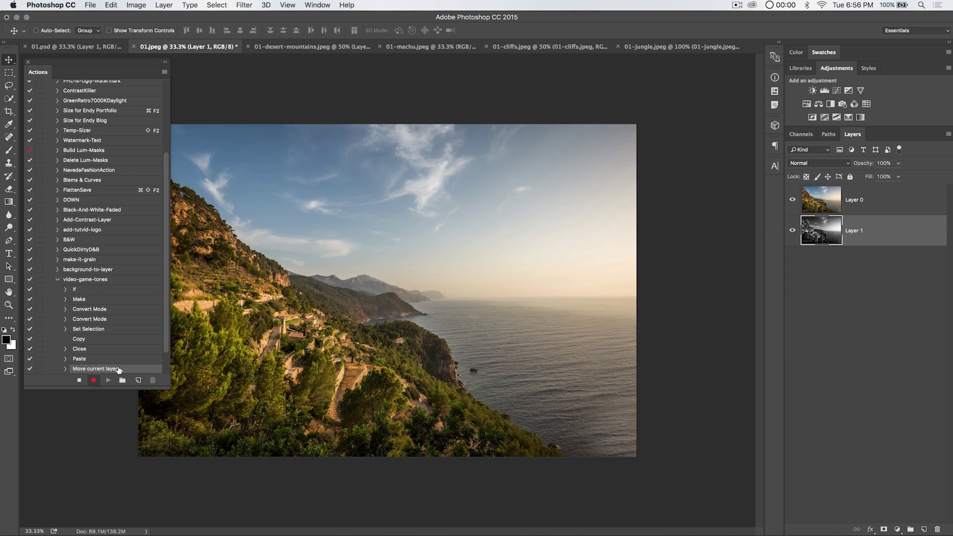
Select the colour Layer 0, which now sits above the black-and-white Layer 1.
{"action": "scroll", "coordinate": [122, 374], "scroll_direction": "down", "scroll_amount": 3}
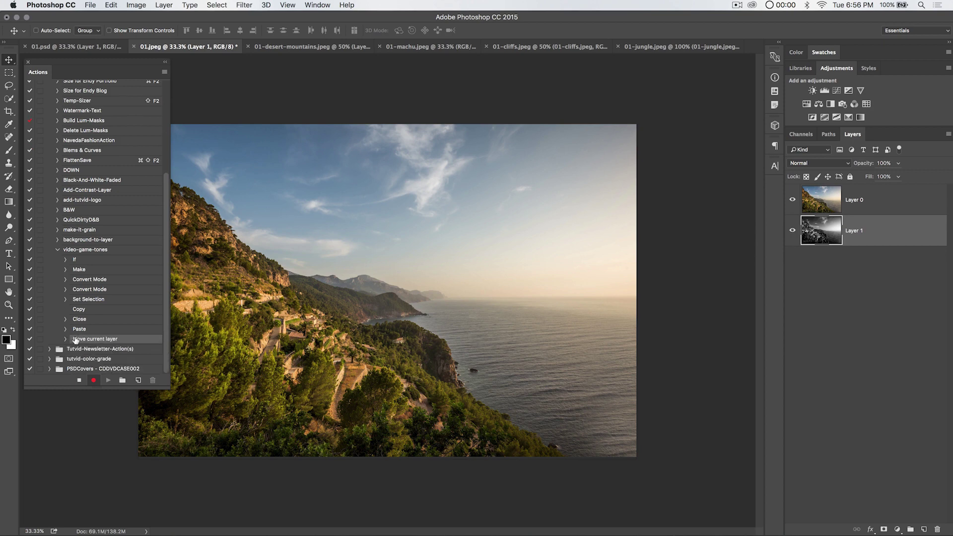
{"action": "scroll", "coordinate": [75, 339], "scroll_direction": "up", "scroll_amount": 2}
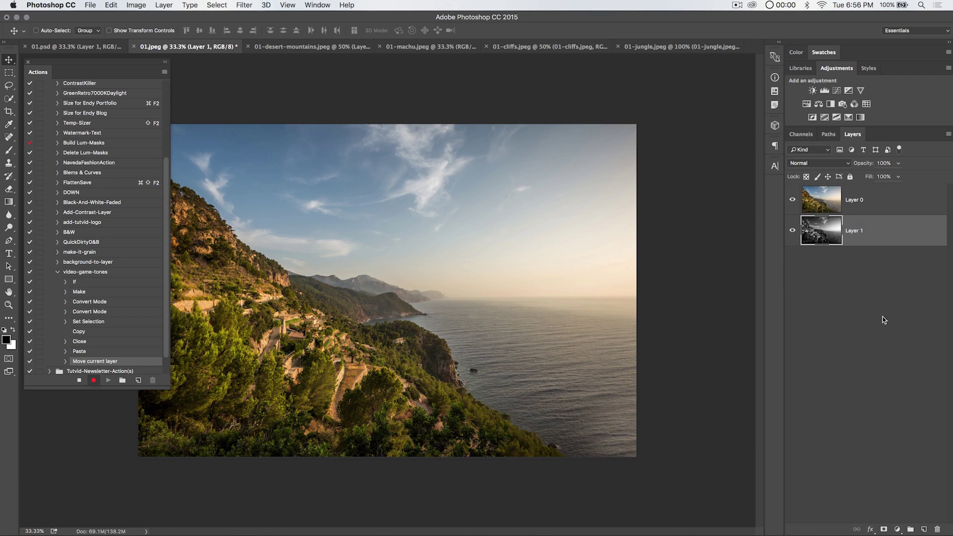
{"action": "key", "text": "alt+bracketright"}
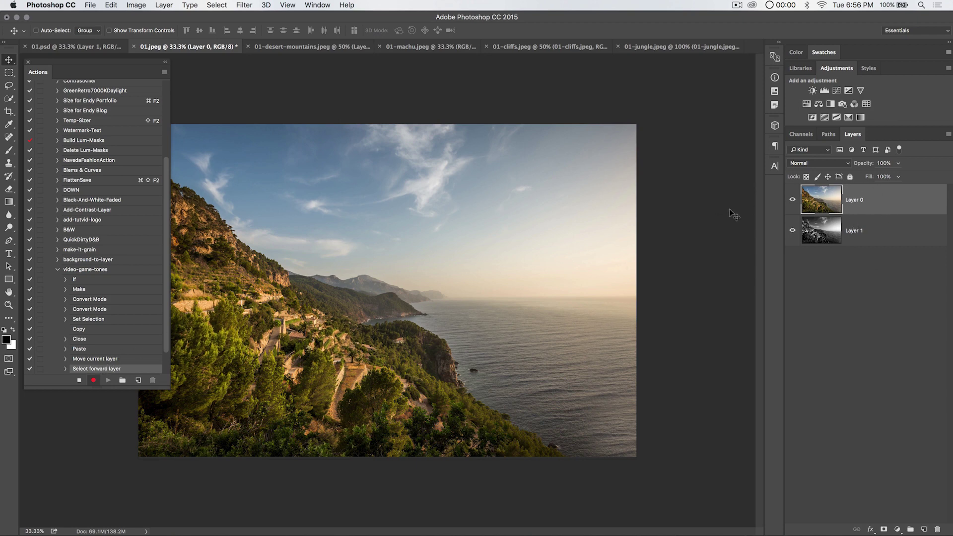
{"action": "left_click", "coordinate": [167, 5]}
Set Layer 0's opacity to 50% in Blending Options, then narrow the Actions panel.
{"action": "mouse_move", "coordinate": [209, 95]}
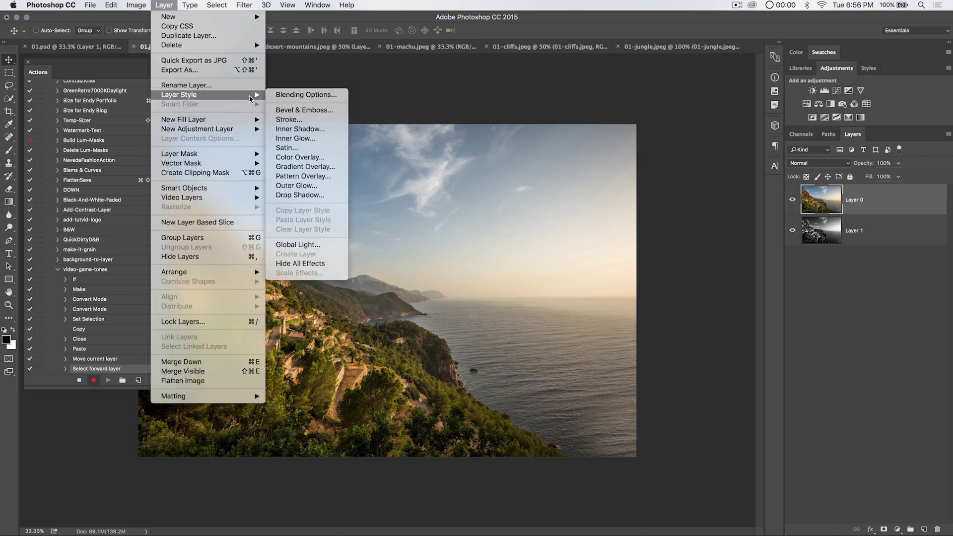
{"action": "left_click", "coordinate": [282, 95]}
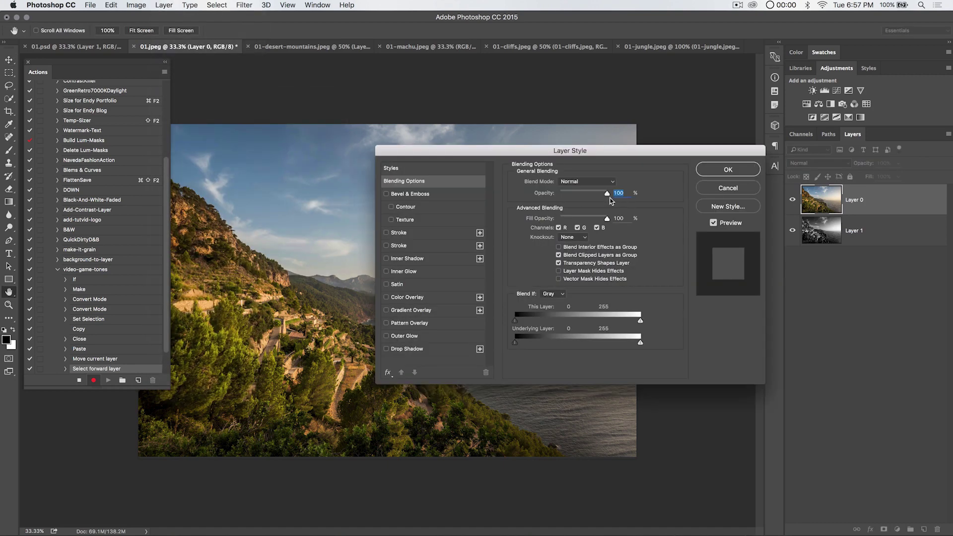
{"action": "left_click_drag", "start_coordinate": [608, 197], "coordinate": [584, 197]}
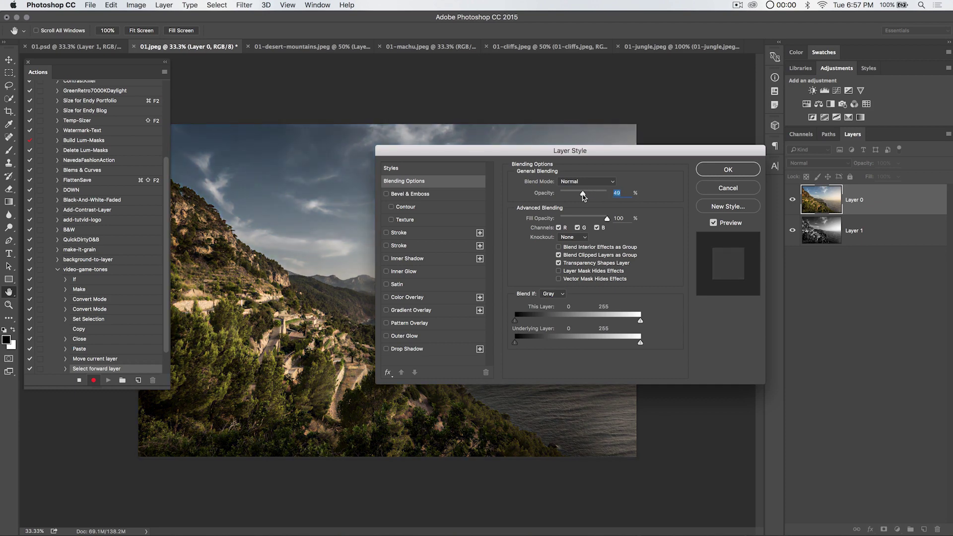
{"action": "left_click", "coordinate": [732, 173]}
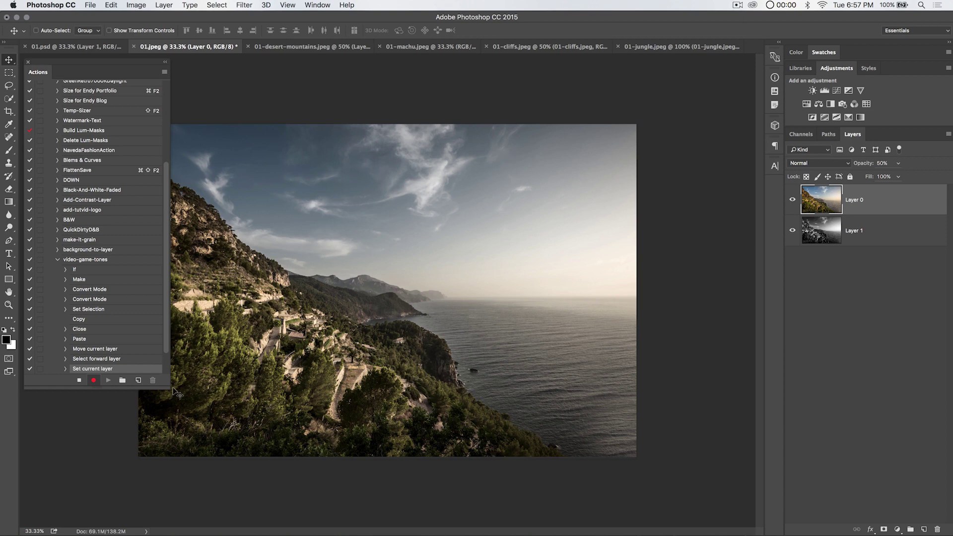
{"action": "left_click_drag", "start_coordinate": [166, 385], "coordinate": [144, 387]}
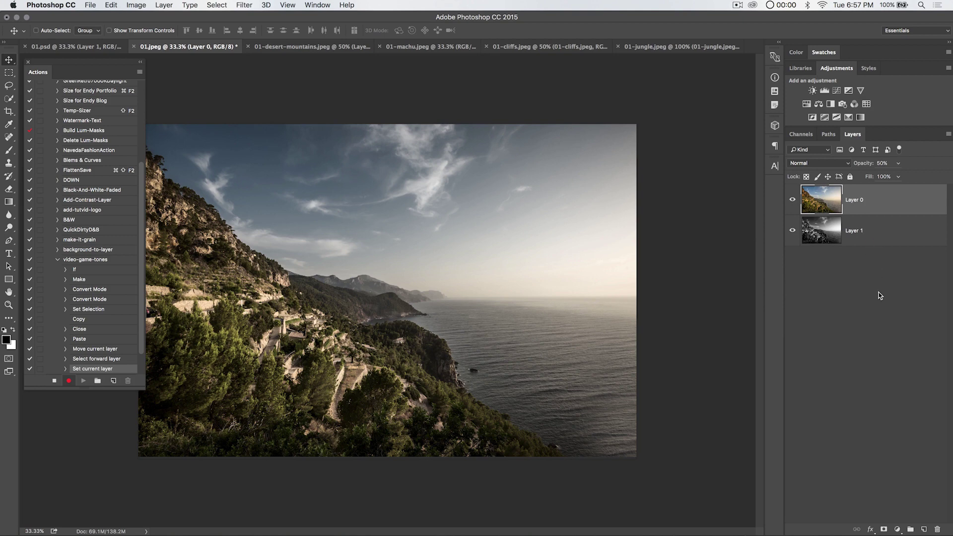
Select Layer 1 and add a new Levels 1 adjustment layer above it.
{"action": "key", "text": "alt+bracketleft"}
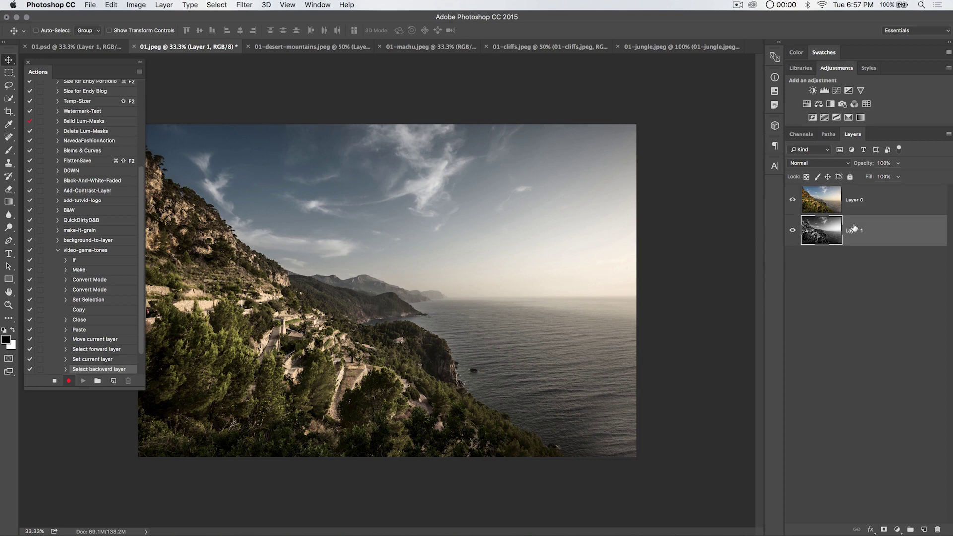
{"action": "left_click", "coordinate": [164, 5]}
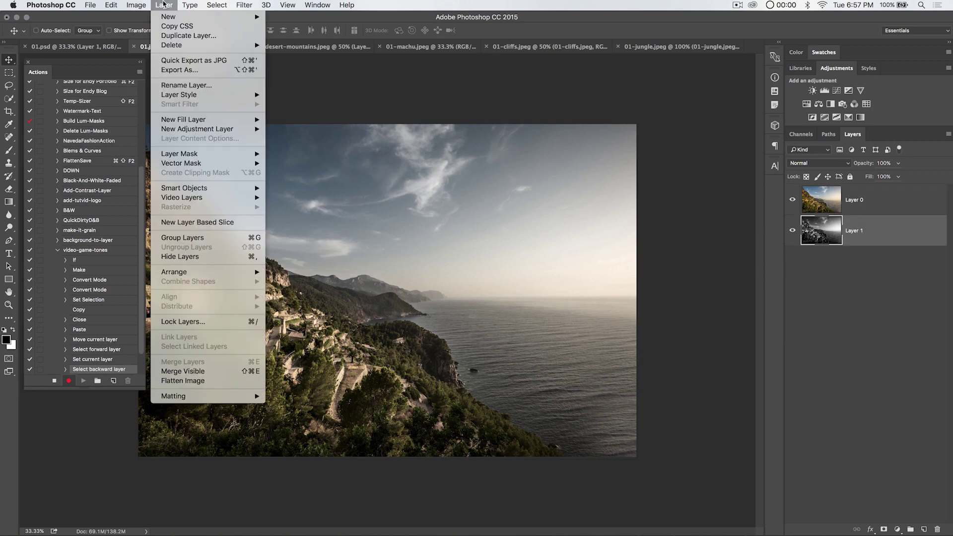
{"action": "mouse_move", "coordinate": [212, 129]}
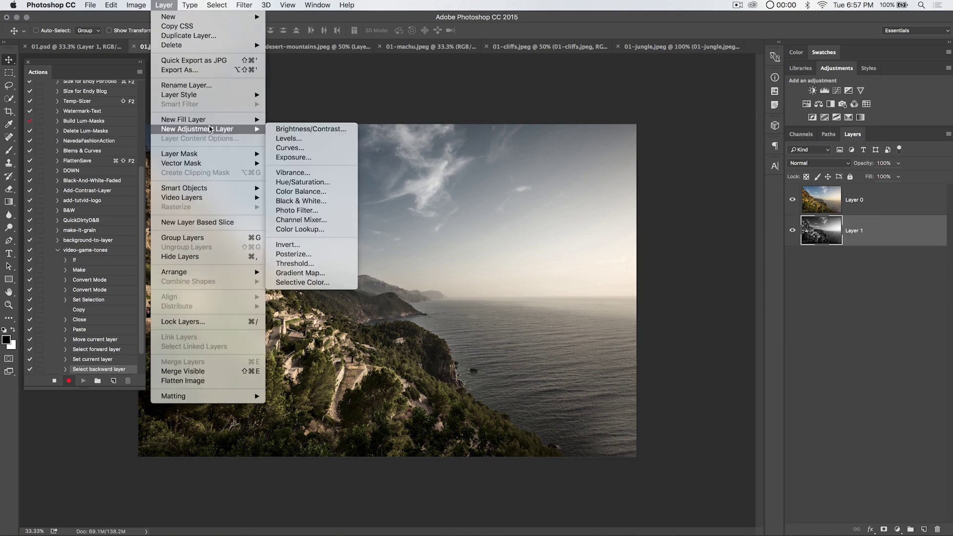
{"action": "left_click", "coordinate": [301, 139]}
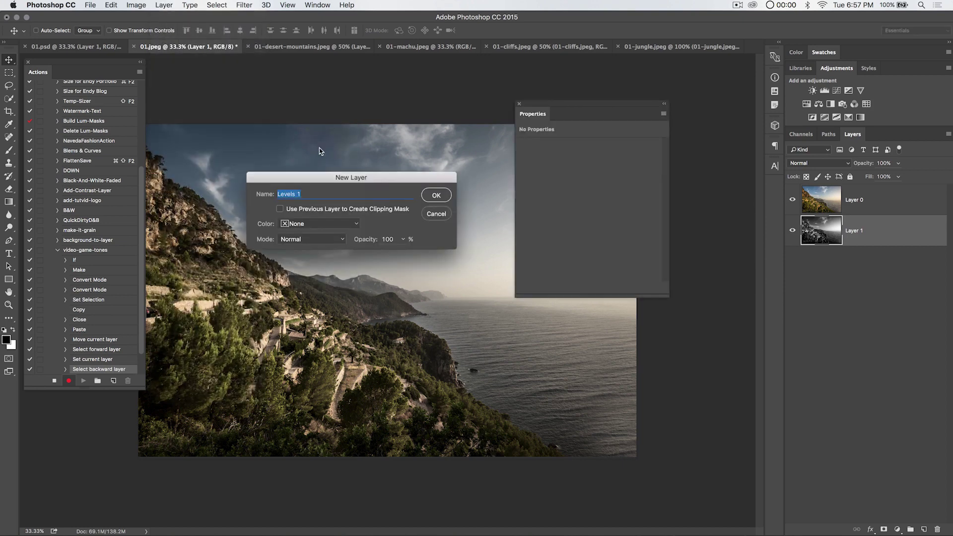
{"action": "left_click", "coordinate": [439, 196]}
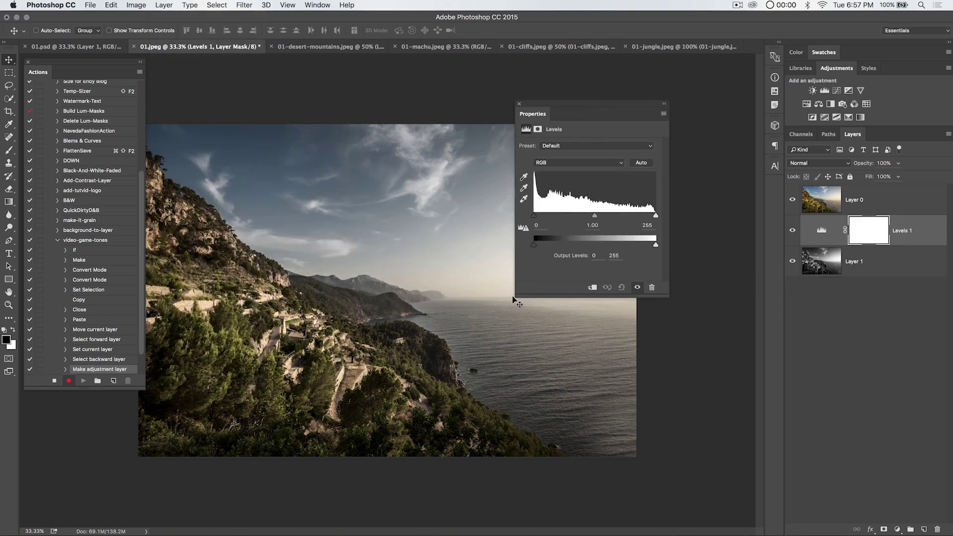
{"action": "left_click_drag", "start_coordinate": [515, 295], "coordinate": [482, 333]}
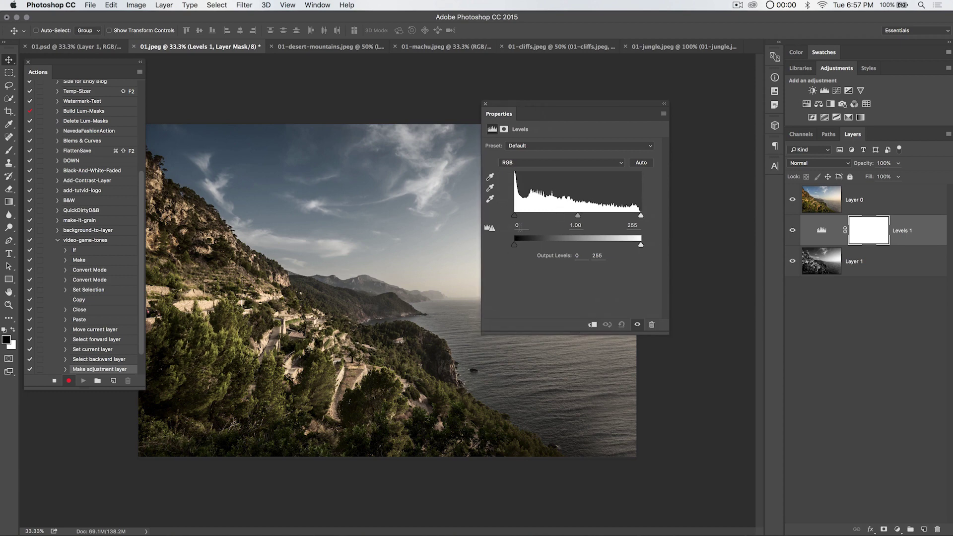
Set the Levels input points to 16 and 240 and raise output black to 36.
{"action": "left_click_drag", "start_coordinate": [515, 221], "coordinate": [524, 217]}
{"action": "left_click_drag", "start_coordinate": [641, 215], "coordinate": [633, 216]}
{"action": "left_click_drag", "start_coordinate": [516, 247], "coordinate": [533, 249]}
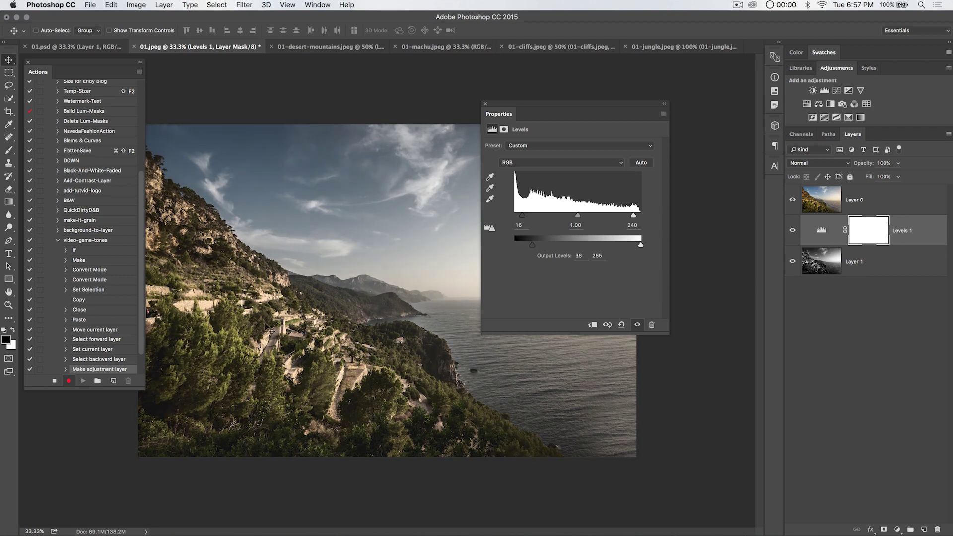
Set the Red channel levels to 21, 1.40 midtones and 225 white.
{"action": "left_click", "coordinate": [541, 163]}
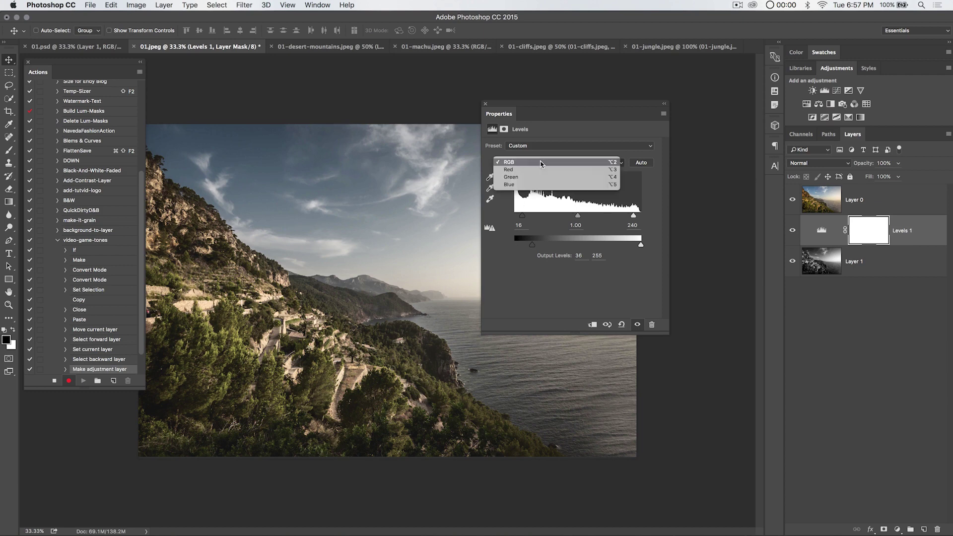
{"action": "left_click", "coordinate": [527, 171]}
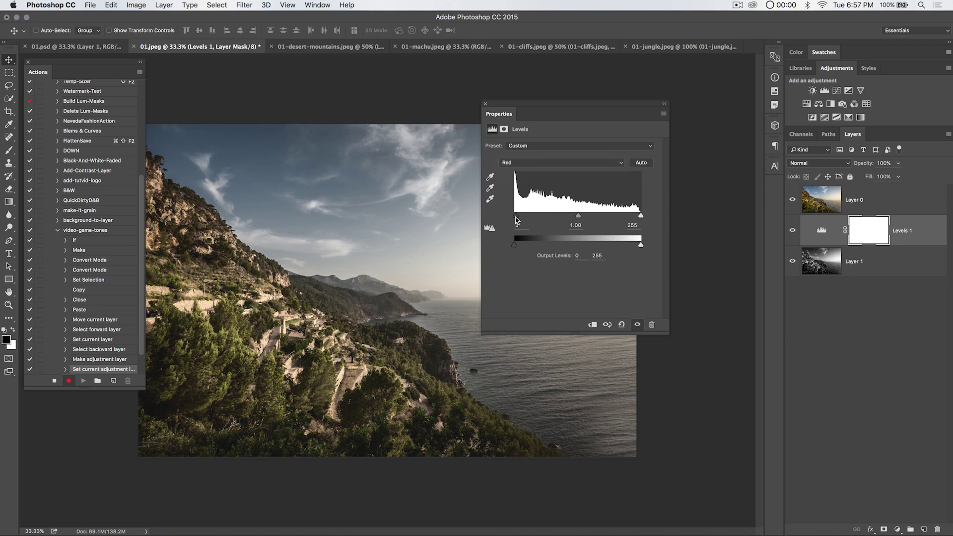
{"action": "mouse_move", "coordinate": [516, 220]}
{"action": "left_mouse_down"}
{"action": "mouse_move", "coordinate": [612, 224]}
{"action": "mouse_move", "coordinate": [523, 219]}
{"action": "left_mouse_up"}
{"action": "left_click_drag", "start_coordinate": [584, 219], "coordinate": [569, 218]}
{"action": "left_click_drag", "start_coordinate": [641, 216], "coordinate": [624, 219]}
Brighten the Green channel midtones slightly, to about 1.13.
{"action": "left_click", "coordinate": [585, 163]}
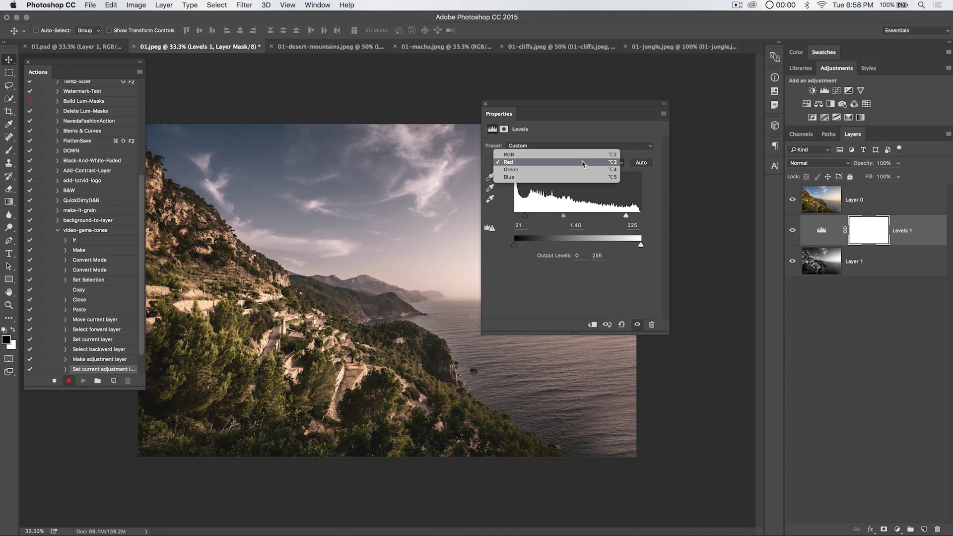
{"action": "left_click", "coordinate": [559, 172]}
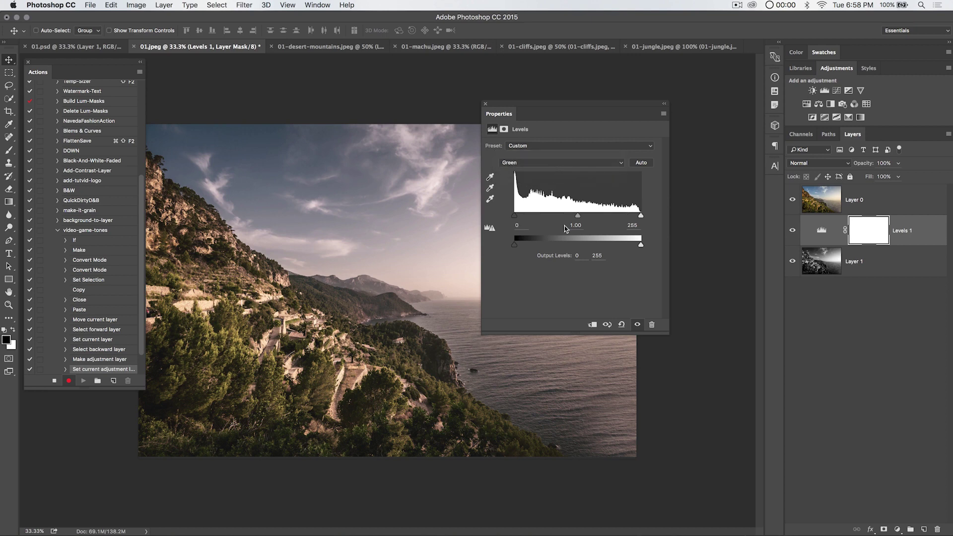
{"action": "left_click", "coordinate": [578, 218]}
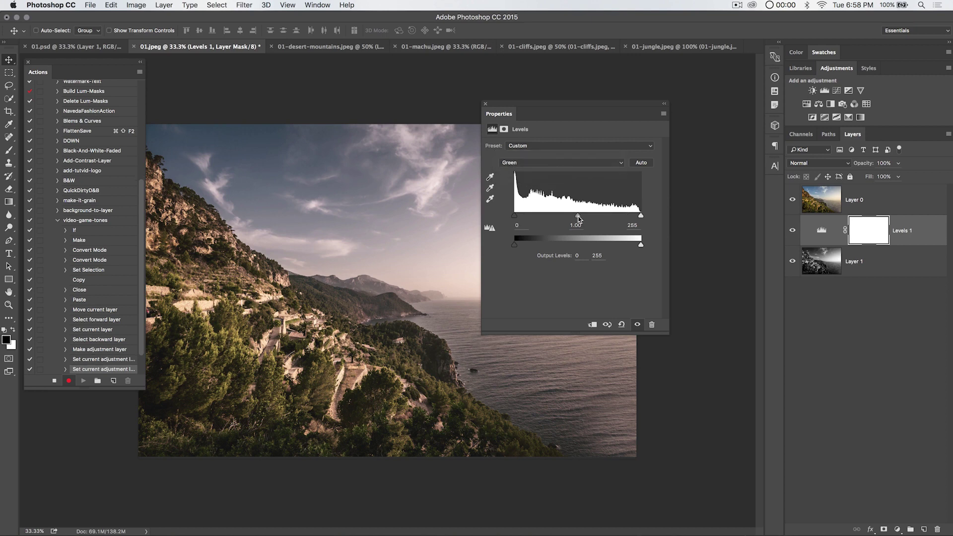
{"action": "left_click_drag", "start_coordinate": [578, 219], "coordinate": [571, 219]}
{"action": "mouse_move", "coordinate": [572, 217]}
{"action": "left_mouse_down"}
{"action": "mouse_move", "coordinate": [549, 219]}
{"action": "mouse_move", "coordinate": [573, 218]}
{"action": "left_mouse_up"}
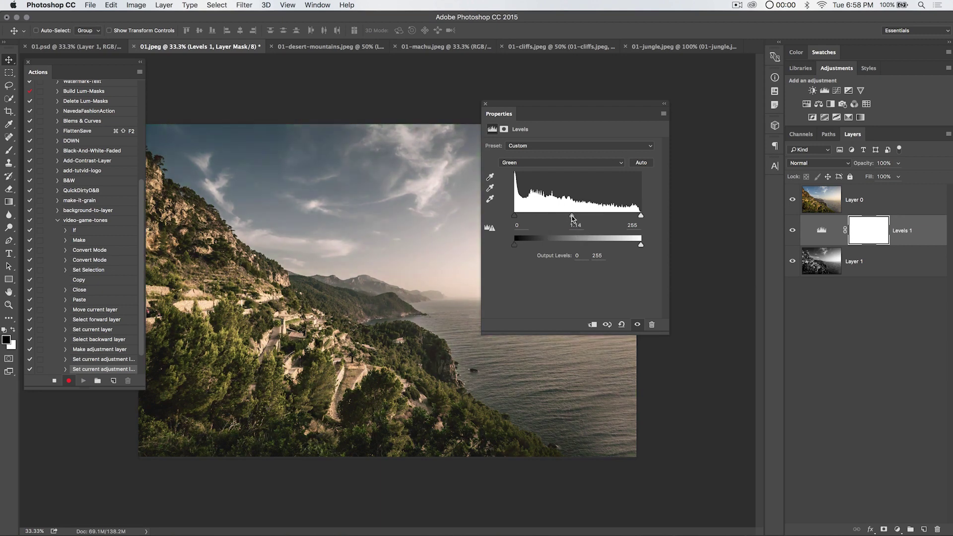
Set the Blue channel input black to 11 and output white to 220.
{"action": "left_click", "coordinate": [554, 164]}
{"action": "left_click", "coordinate": [546, 170]}
{"action": "mouse_move", "coordinate": [514, 217]}
{"action": "left_mouse_down"}
{"action": "mouse_move", "coordinate": [560, 219]}
{"action": "mouse_move", "coordinate": [521, 225]}
{"action": "left_mouse_up"}
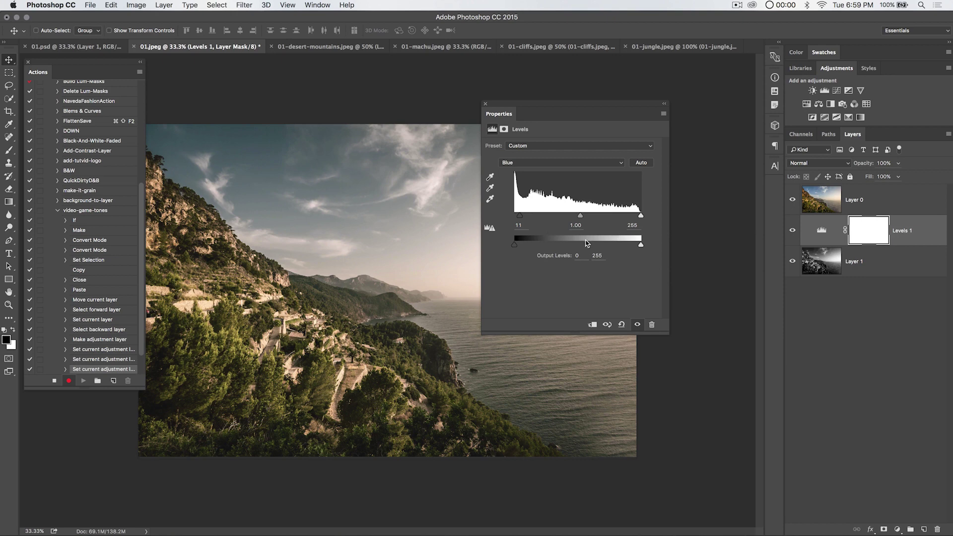
{"action": "left_click_drag", "start_coordinate": [641, 245], "coordinate": [624, 247]}
{"action": "left_click", "coordinate": [485, 104]}
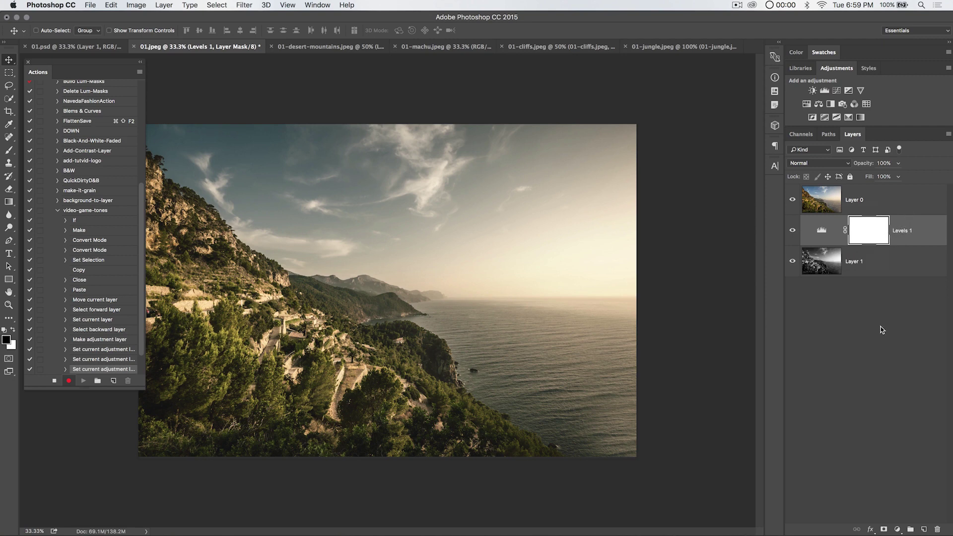
Select Layer 0 and add a Curves 1 adjustment layer above it.
{"action": "key", "text": "alt+bracketright"}
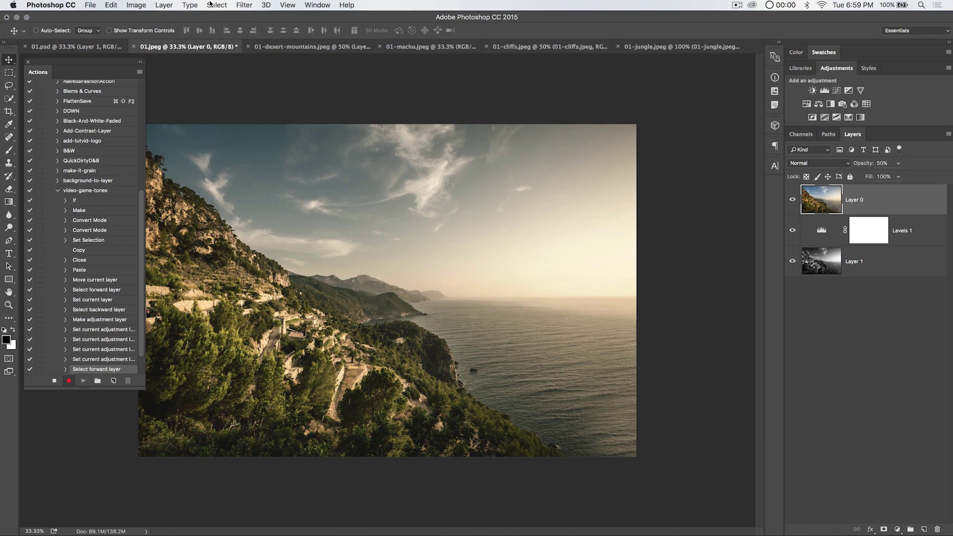
{"action": "left_click", "coordinate": [165, 5]}
{"action": "mouse_move", "coordinate": [213, 129]}
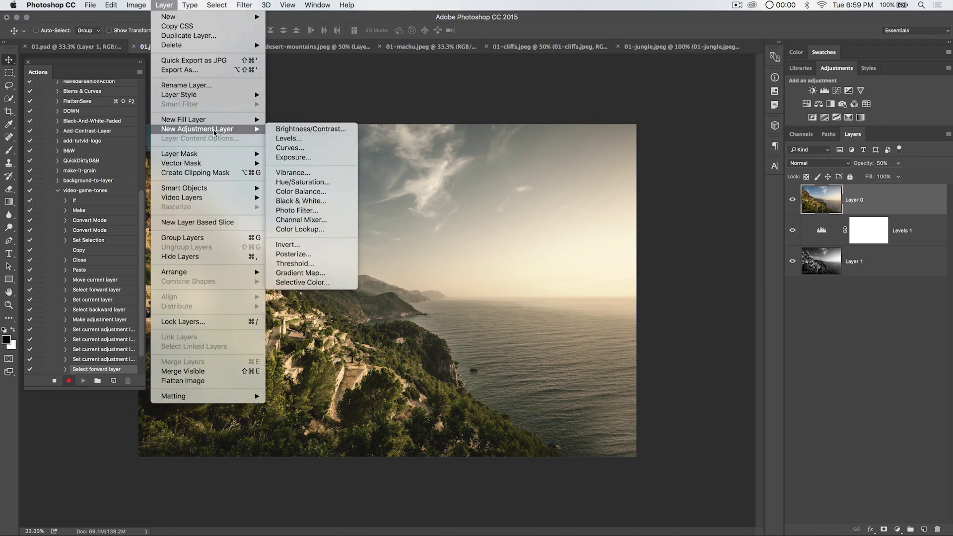
{"action": "left_click", "coordinate": [288, 148]}
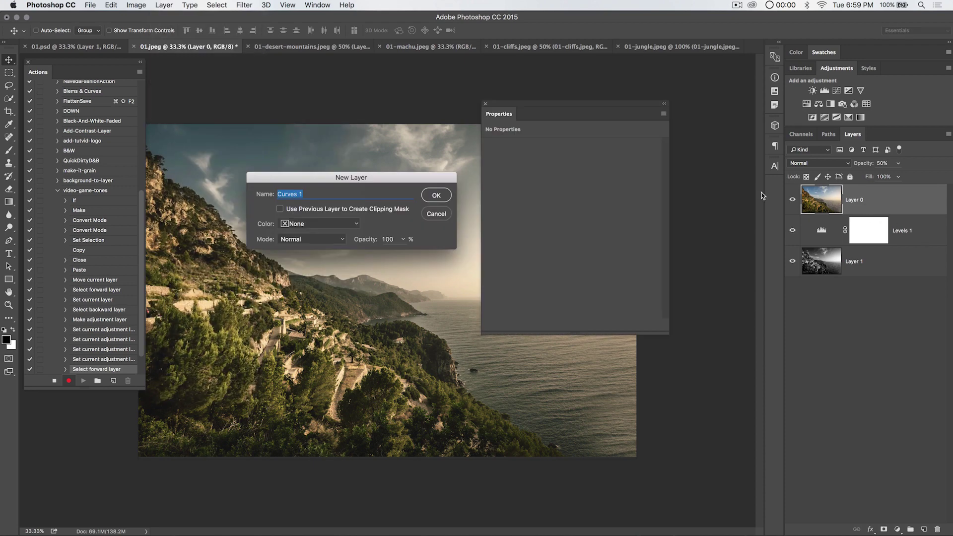
{"action": "left_click", "coordinate": [437, 197]}
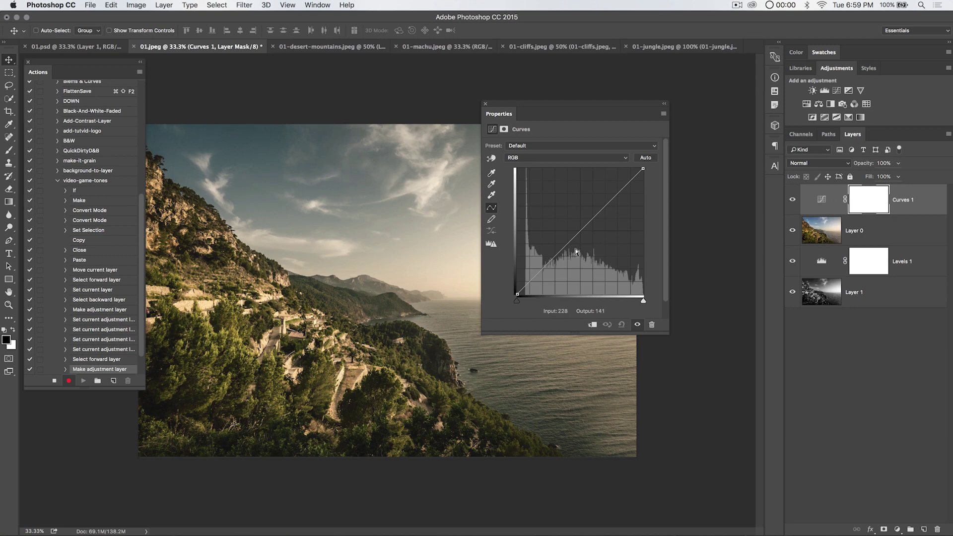
Lift the curve's highlights slightly, mapping input 189 to output 193.
{"action": "left_click_drag", "start_coordinate": [548, 262], "coordinate": [551, 265]}
{"action": "left_click", "coordinate": [610, 199]}
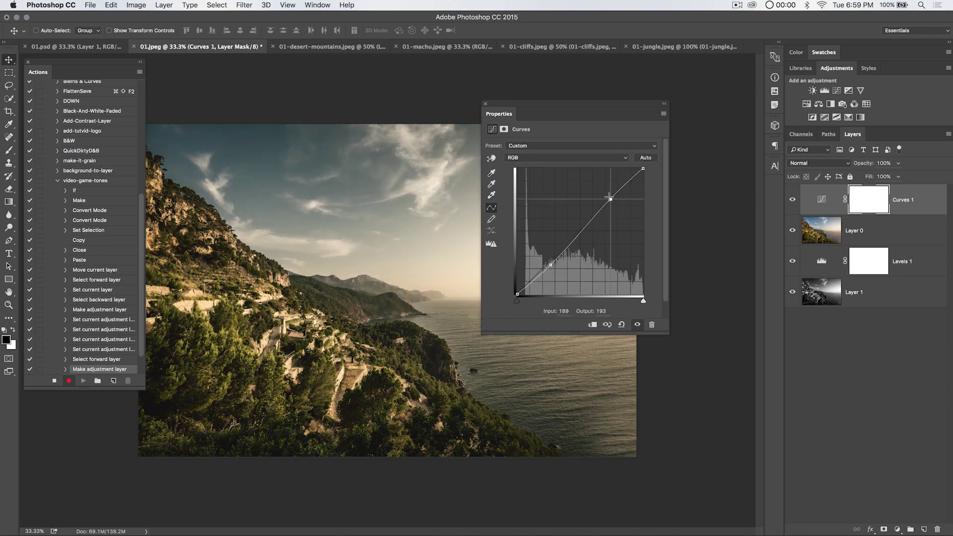
{"action": "left_click", "coordinate": [486, 105]}
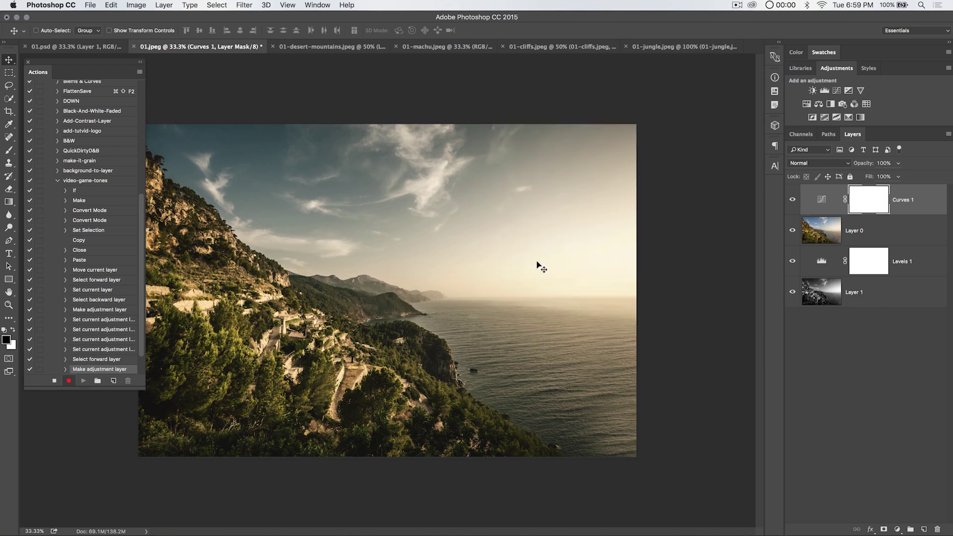
Stop recording, then duplicate Layer 0 above Curves 1 and hide the copy.
{"action": "left_click", "coordinate": [54, 381]}
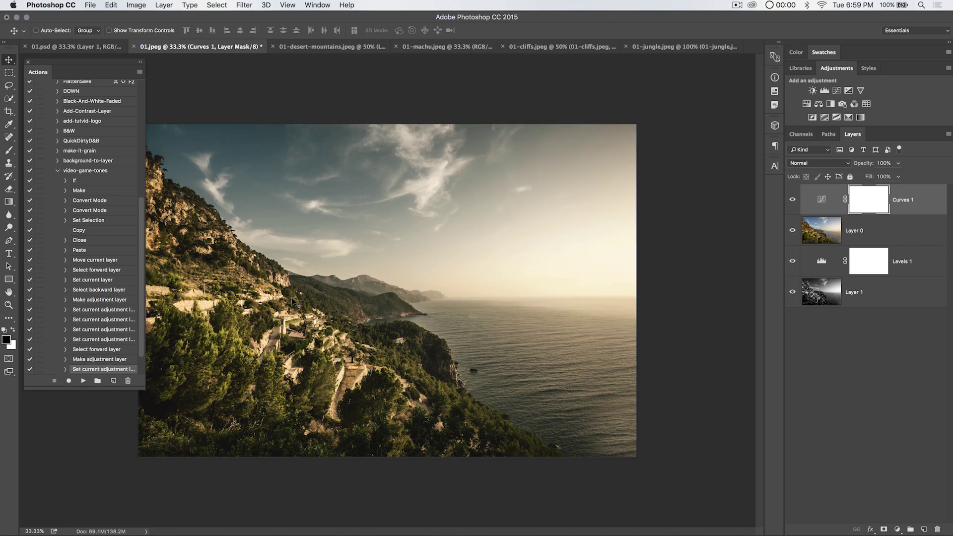
{"action": "left_click", "coordinate": [864, 224]}
{"action": "left_click_drag", "start_coordinate": [887, 224], "coordinate": [949, 155]}
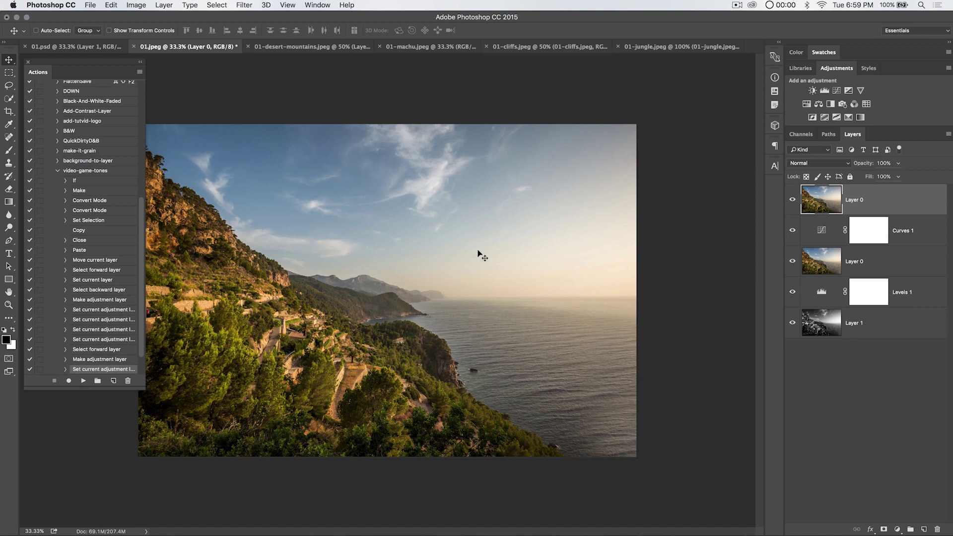
{"action": "left_click", "coordinate": [793, 202]}
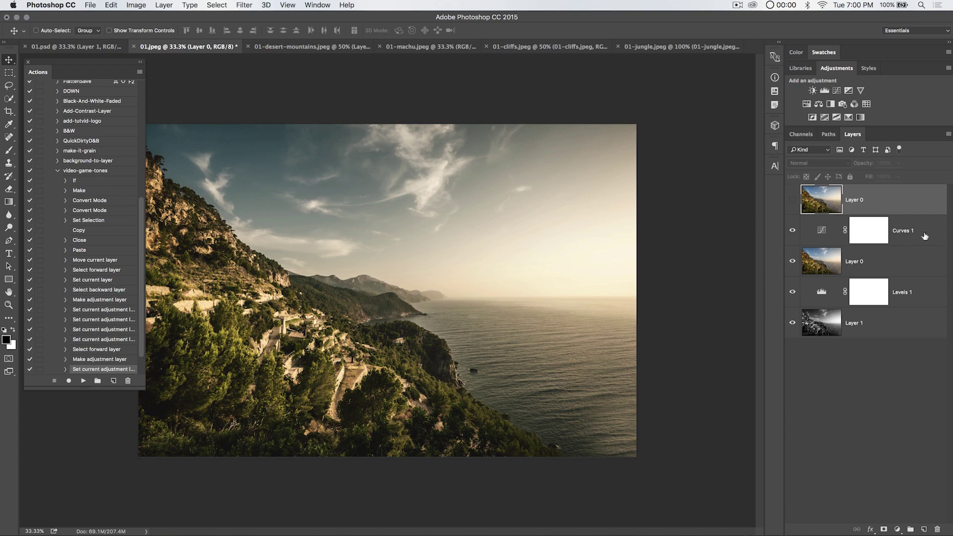
{"action": "left_click", "coordinate": [312, 48]}
Play video-game-tones on 01-desert-mountains.jpeg and stop it at the missing-channel error.
{"action": "left_click", "coordinate": [84, 170]}
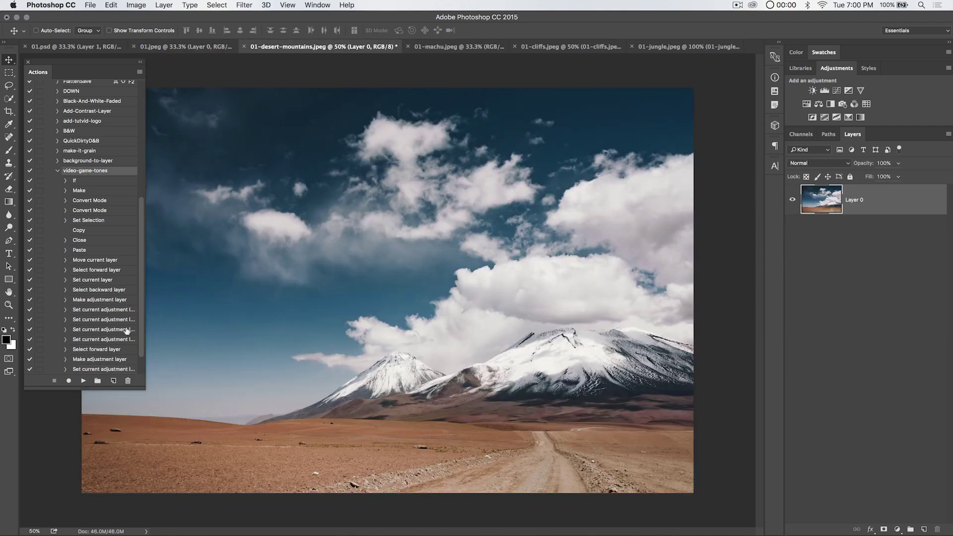
{"action": "left_click", "coordinate": [82, 381]}
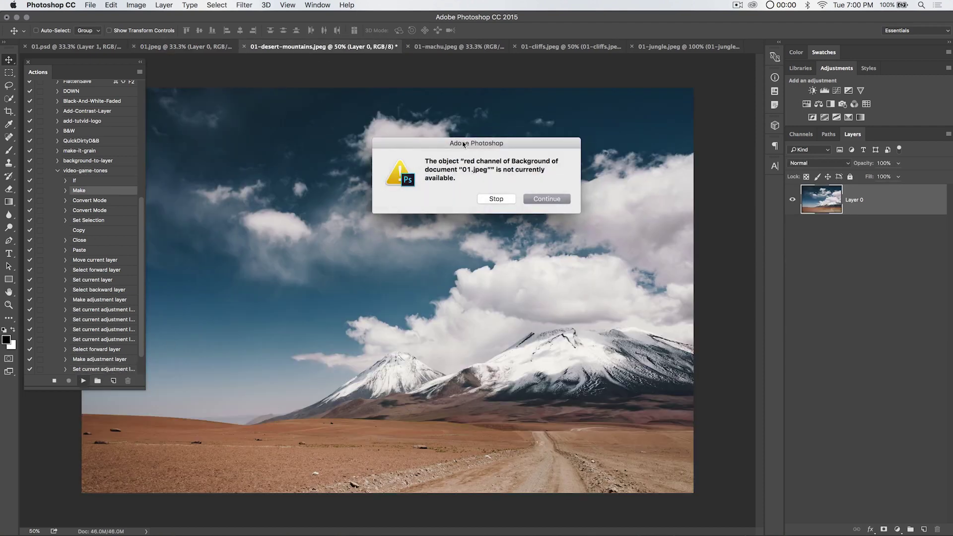
{"action": "left_click_drag", "start_coordinate": [463, 144], "coordinate": [413, 163]}
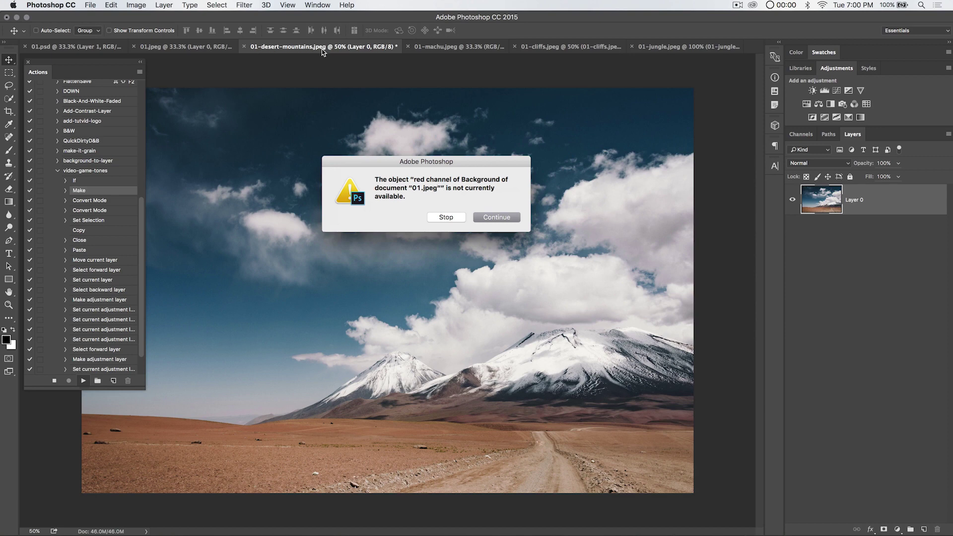
{"action": "left_click", "coordinate": [445, 217]}
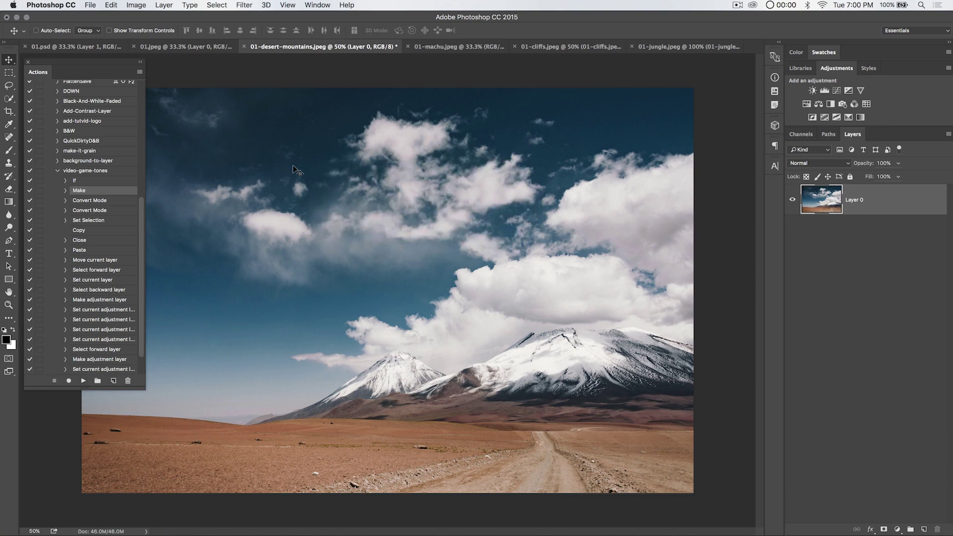
Expand the action's Make step to inspect its settings, then delete it.
{"action": "left_click", "coordinate": [85, 171]}
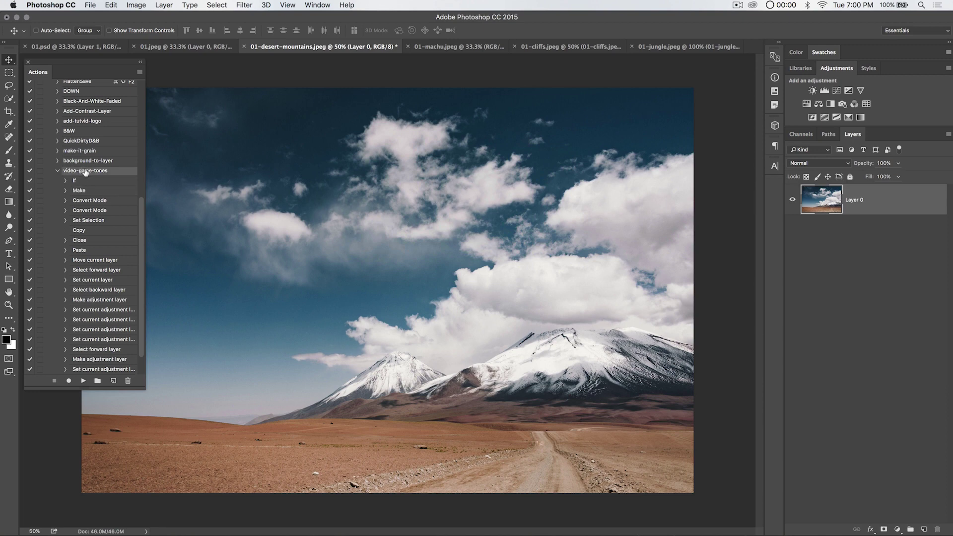
{"action": "left_click", "coordinate": [76, 189]}
{"action": "left_click", "coordinate": [65, 190]}
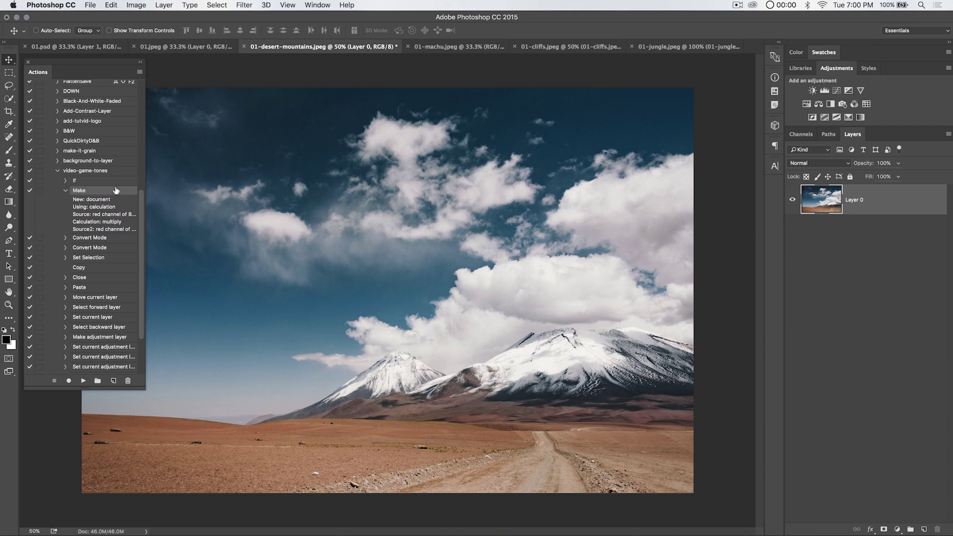
{"action": "left_click", "coordinate": [128, 381]}
Confirm deleting Make and insert an Image > Calculations menu item after the If step.
{"action": "left_click", "coordinate": [550, 199]}
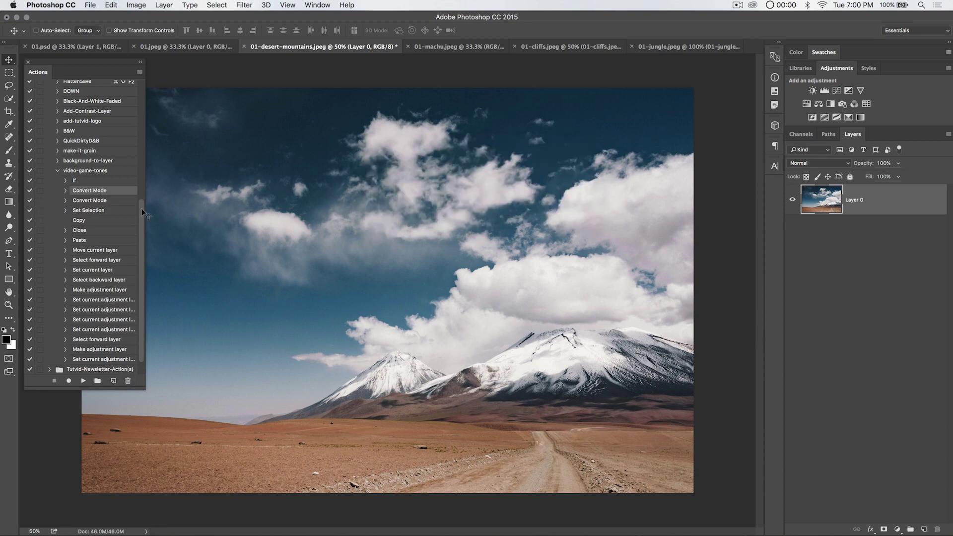
{"action": "left_click", "coordinate": [77, 181]}
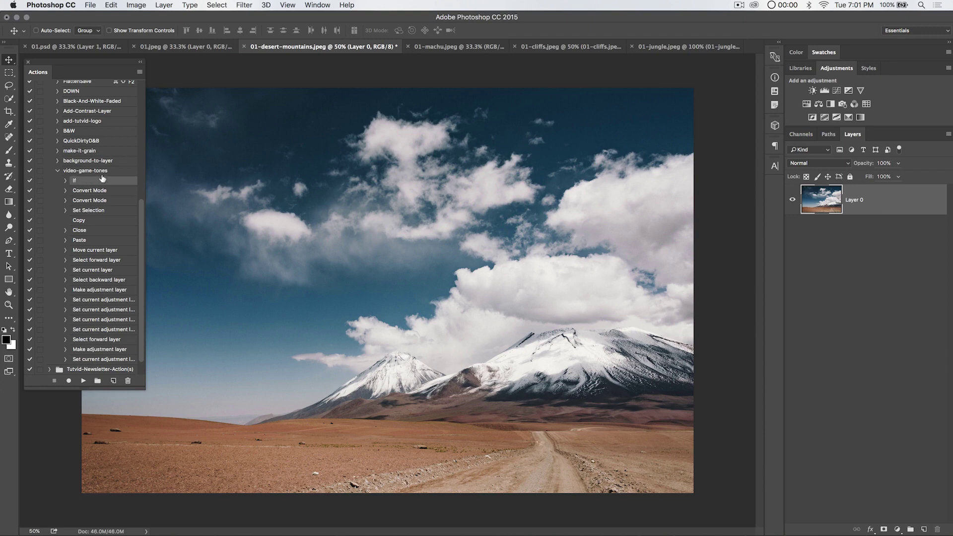
{"action": "left_click", "coordinate": [140, 72]}
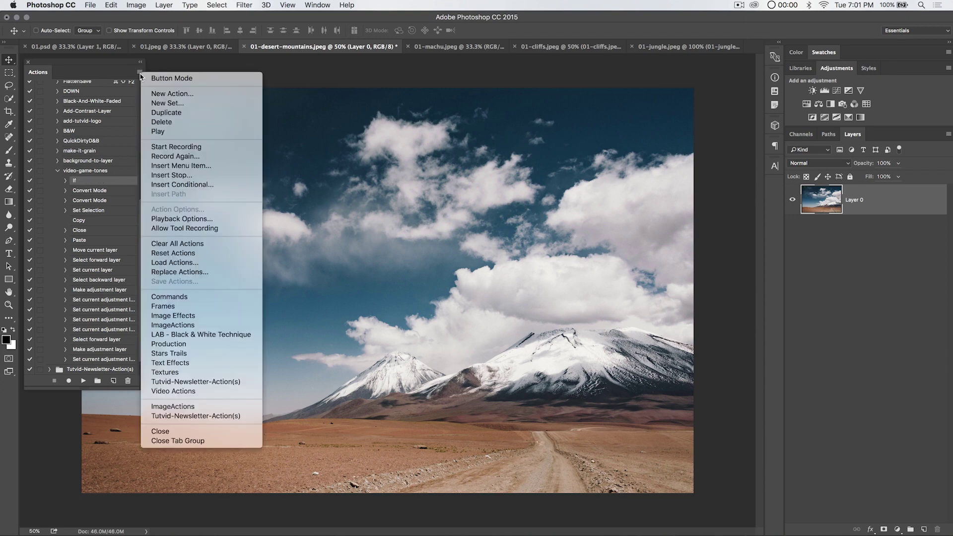
{"action": "left_click", "coordinate": [190, 167]}
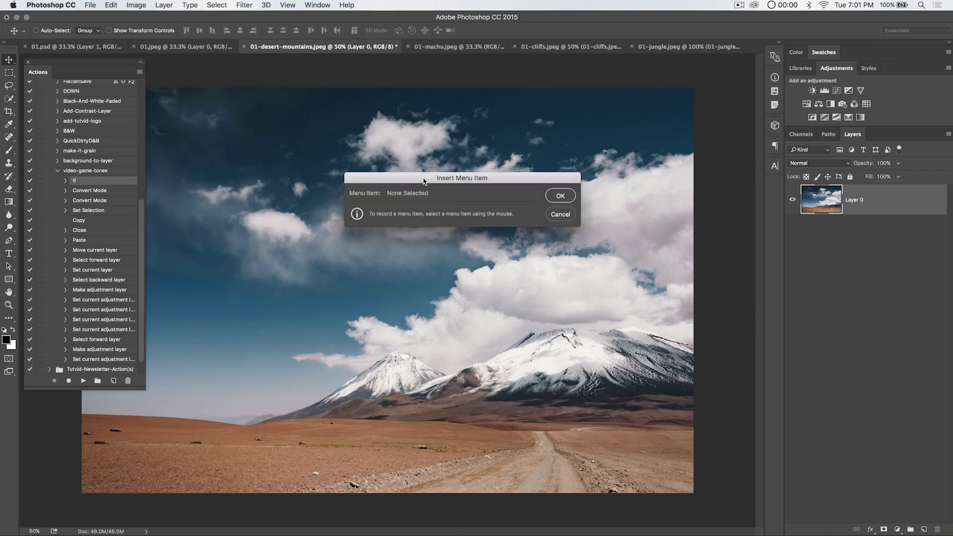
{"action": "left_click_drag", "start_coordinate": [423, 181], "coordinate": [368, 188]}
{"action": "left_click", "coordinate": [136, 5]}
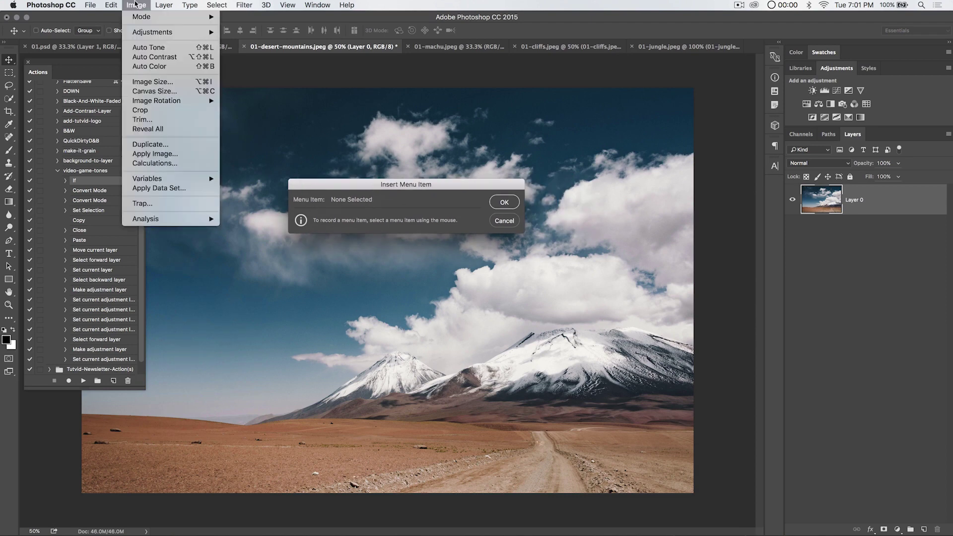
{"action": "left_click", "coordinate": [173, 165]}
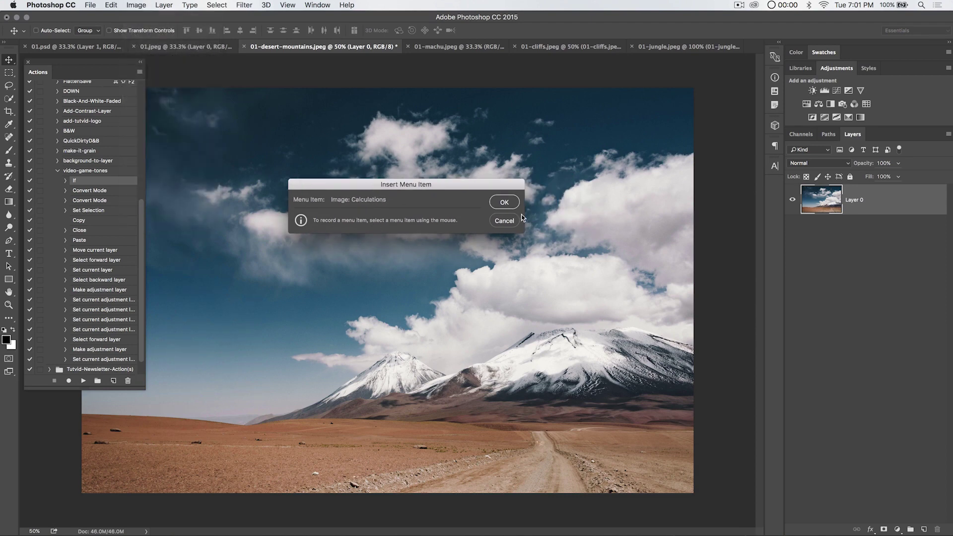
{"action": "left_click", "coordinate": [506, 203]}
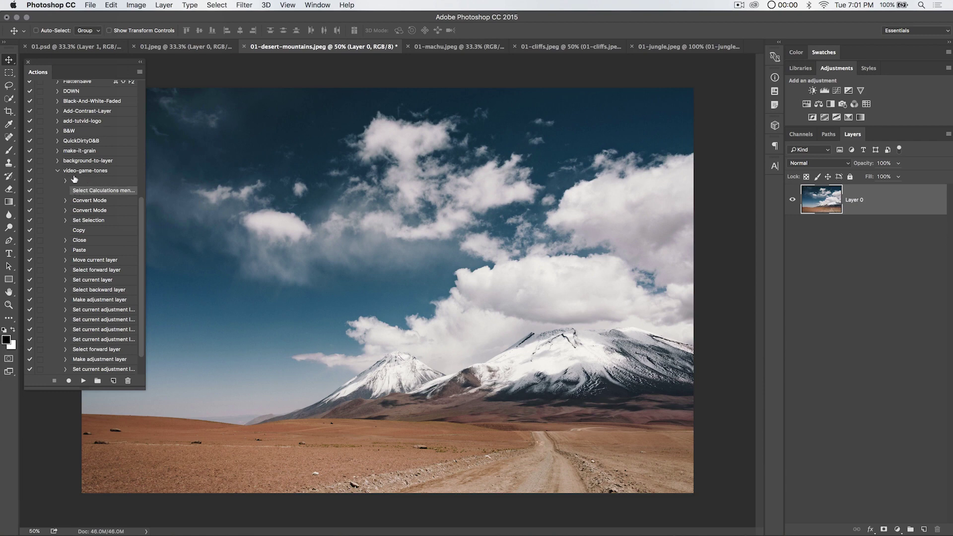
Review the two Convert Mode steps and reselect the video-game-tones action.
{"action": "left_click", "coordinate": [88, 200]}
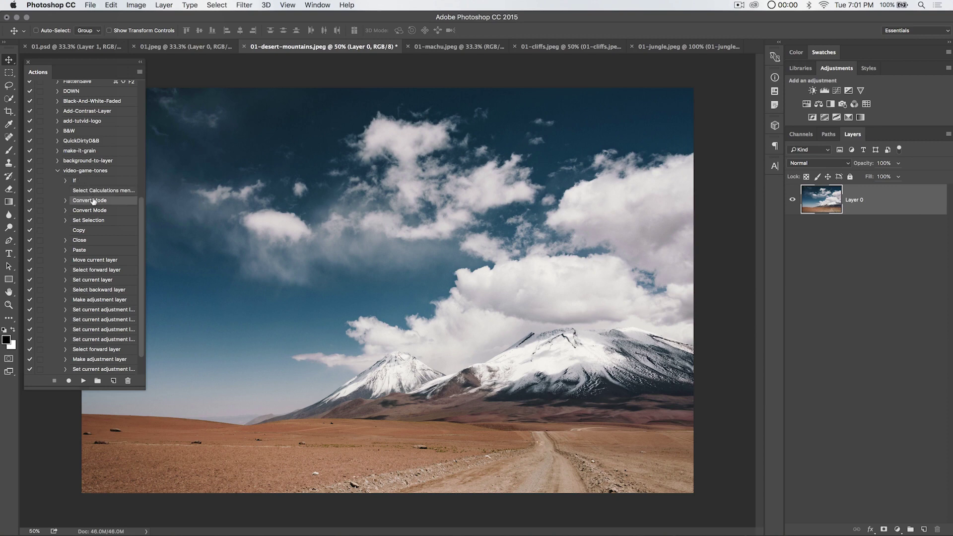
{"action": "left_click", "coordinate": [90, 210]}
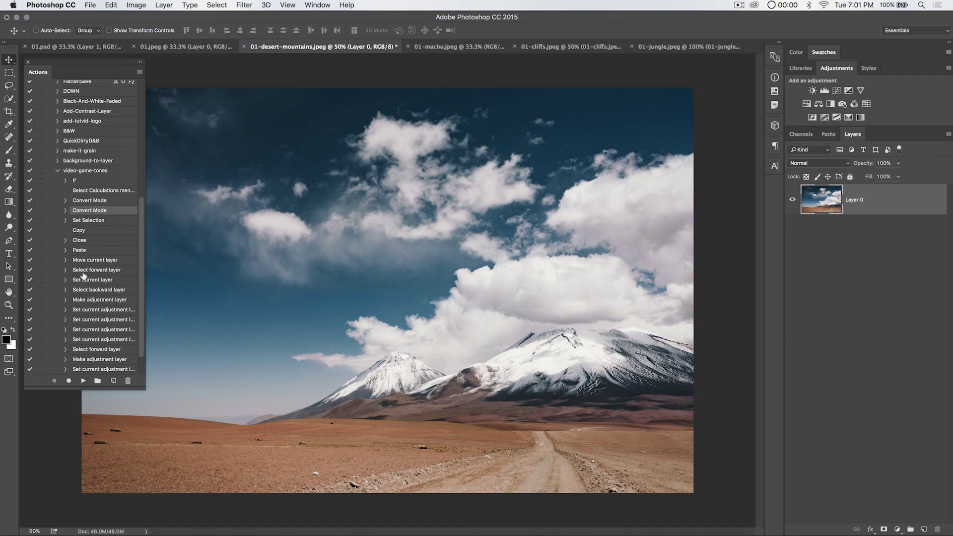
{"action": "left_click", "coordinate": [85, 171]}
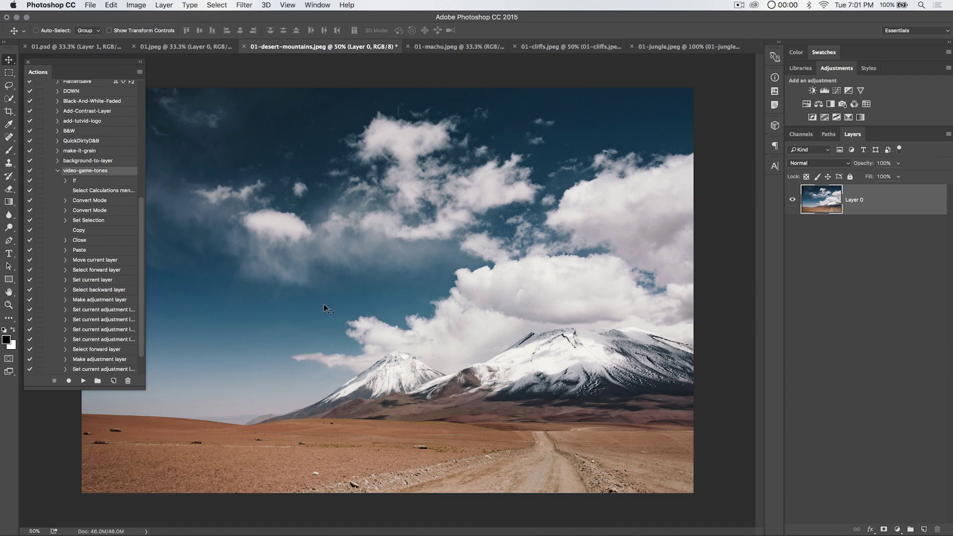
Replay video-game-tones, setting Calculations opacity to 72% and Result to New Document.
{"action": "left_click", "coordinate": [83, 381]}
{"action": "left_click_drag", "start_coordinate": [538, 134], "coordinate": [607, 122]}
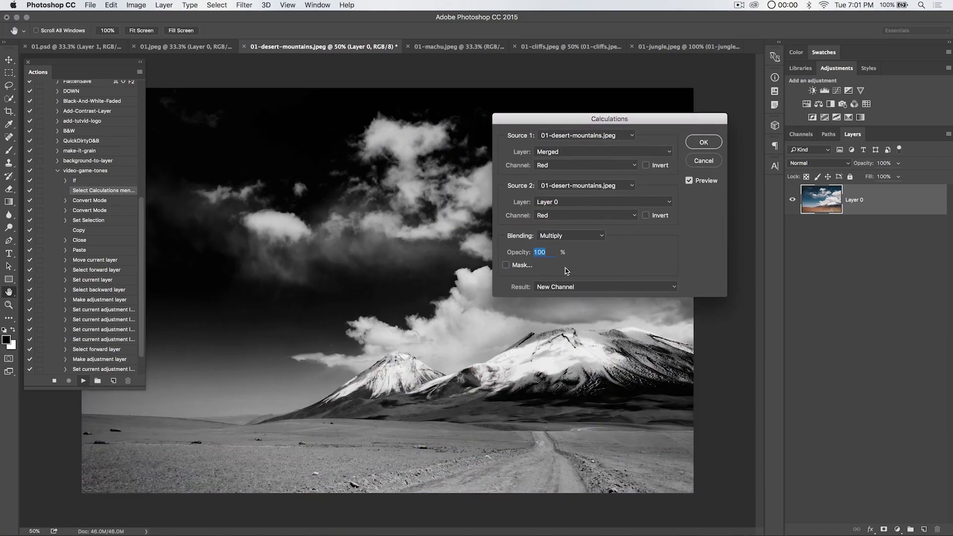
{"action": "left_click_drag", "start_coordinate": [606, 118], "coordinate": [460, 201]}
{"action": "left_click_drag", "start_coordinate": [370, 336], "coordinate": [356, 336]}
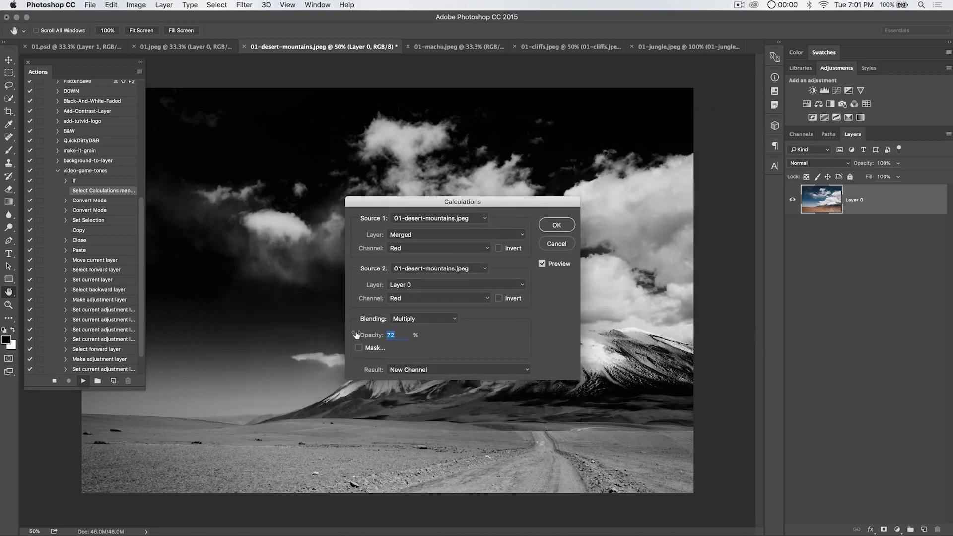
{"action": "left_click_drag", "start_coordinate": [491, 207], "coordinate": [341, 194]}
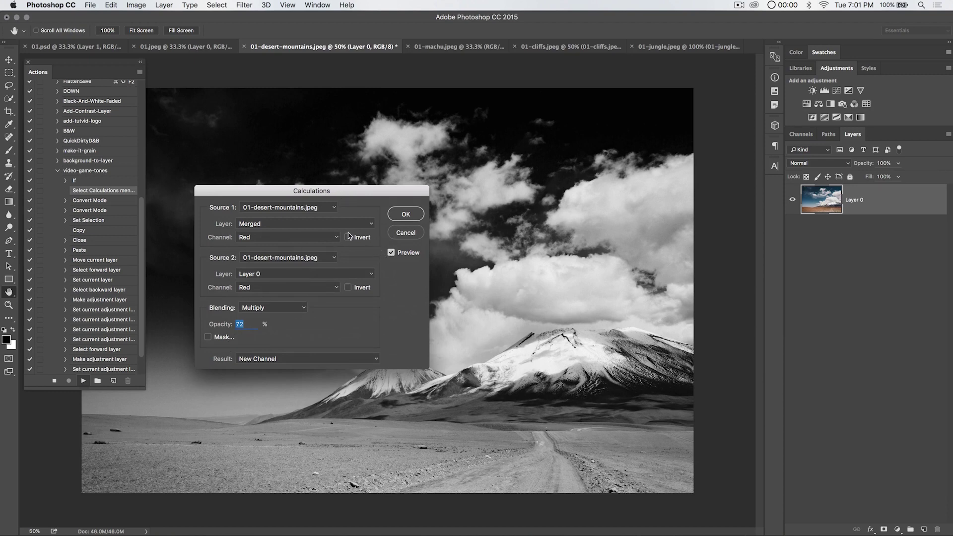
{"action": "left_click", "coordinate": [289, 359]}
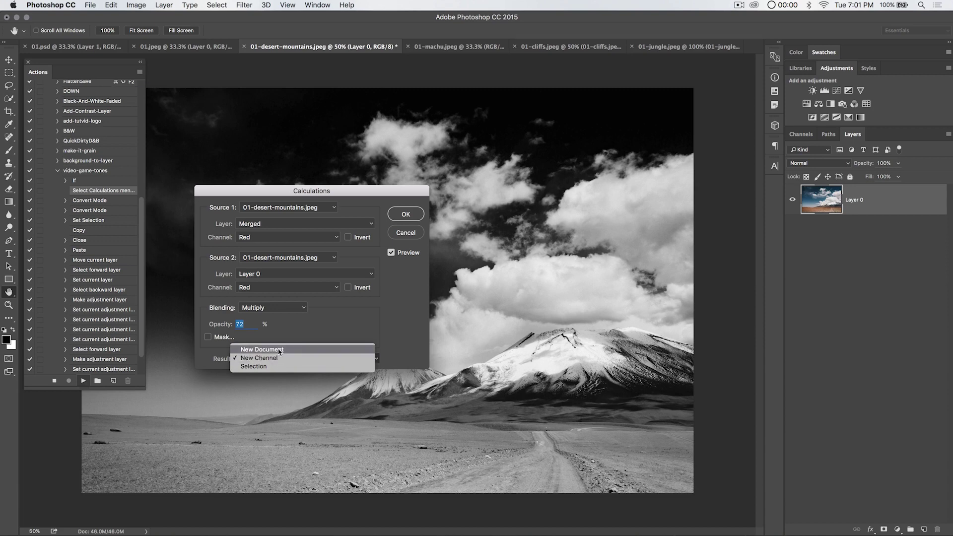
{"action": "left_click", "coordinate": [279, 350]}
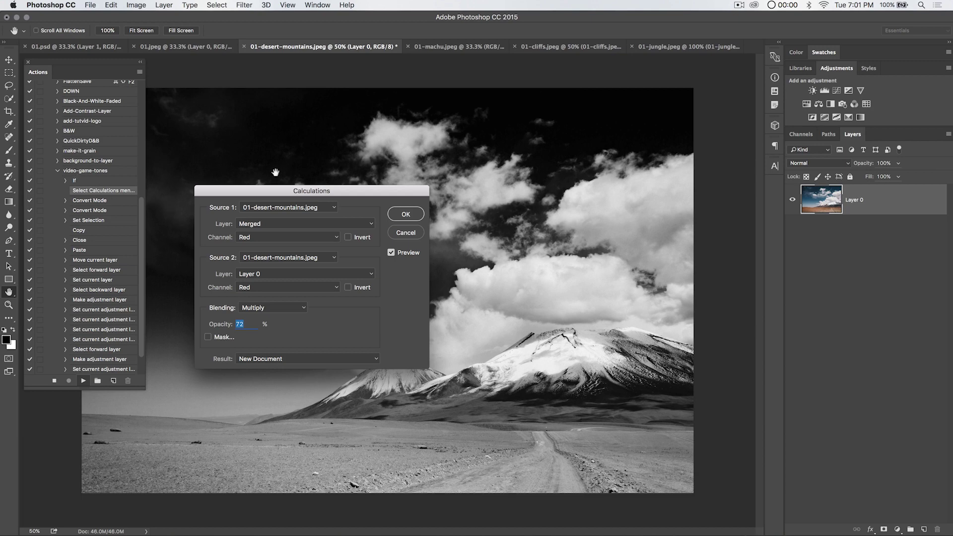
Keep New Document as the Calculations result and apply it to finish the grade.
{"action": "left_click_drag", "start_coordinate": [340, 189], "coordinate": [346, 113]}
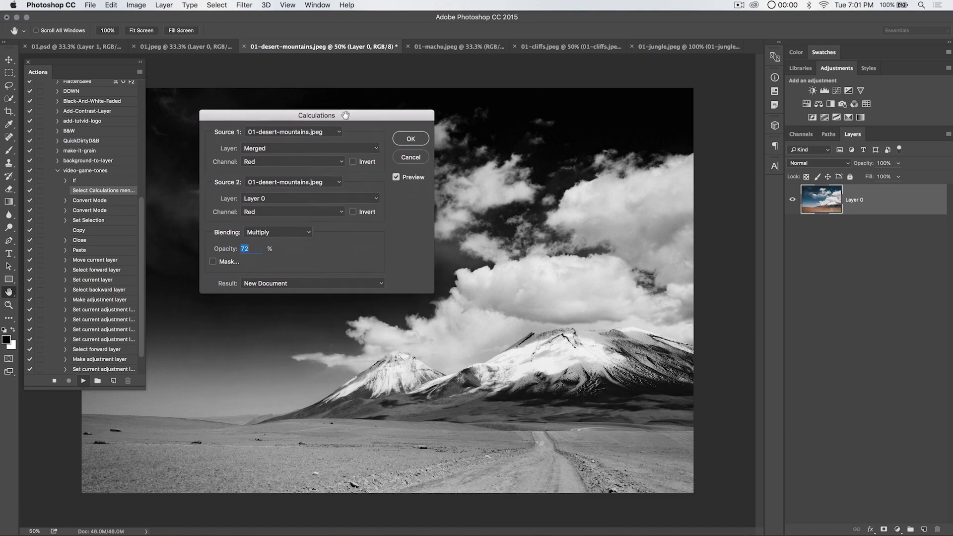
{"action": "left_click", "coordinate": [311, 284]}
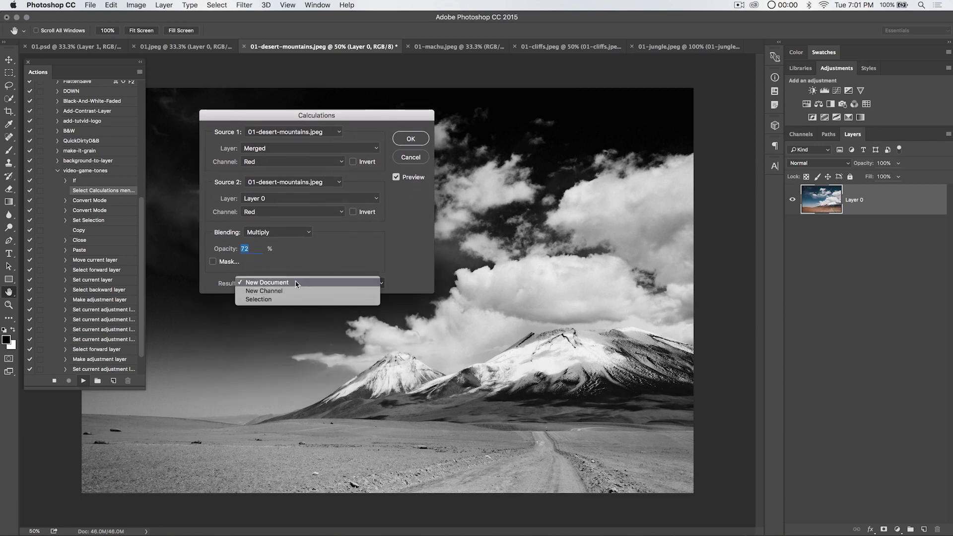
{"action": "left_click", "coordinate": [306, 283]}
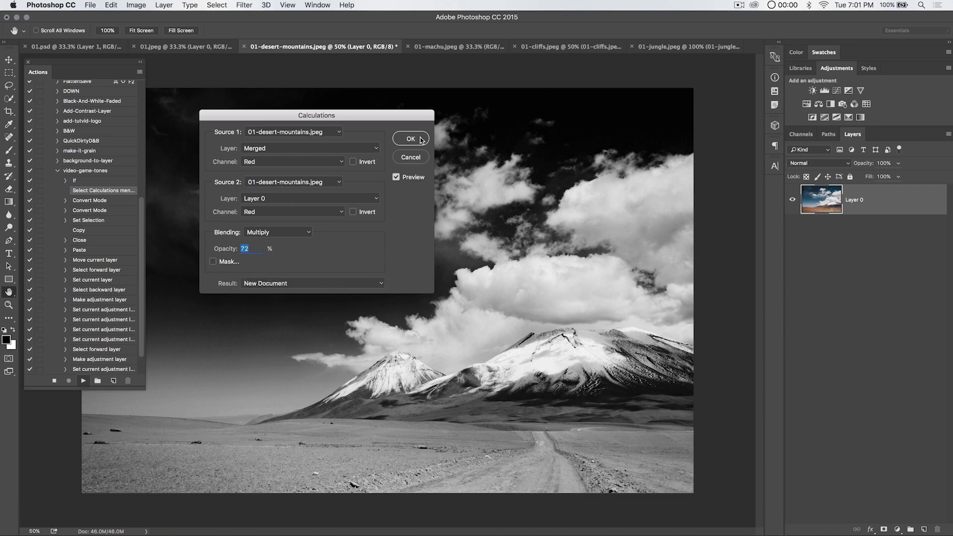
{"action": "left_click", "coordinate": [279, 285]}
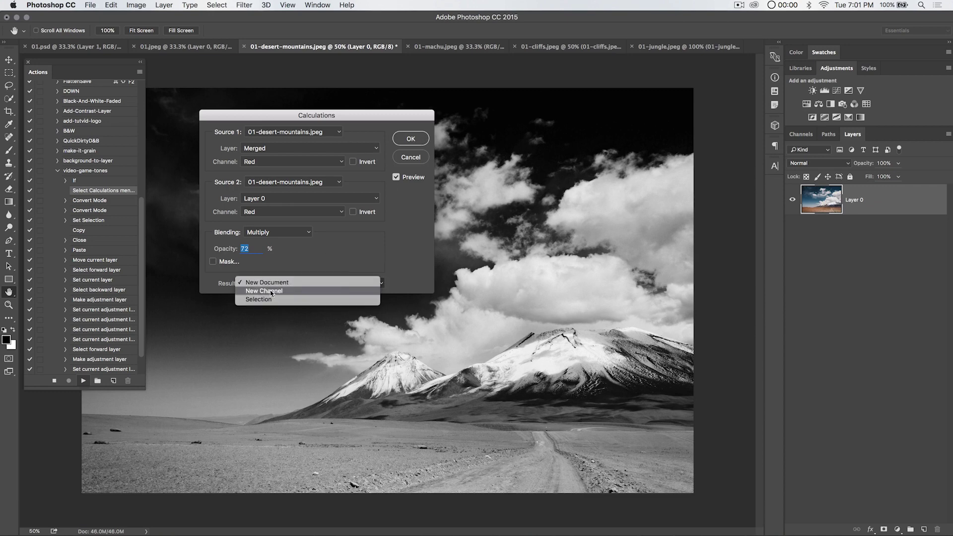
{"action": "left_click", "coordinate": [310, 257]}
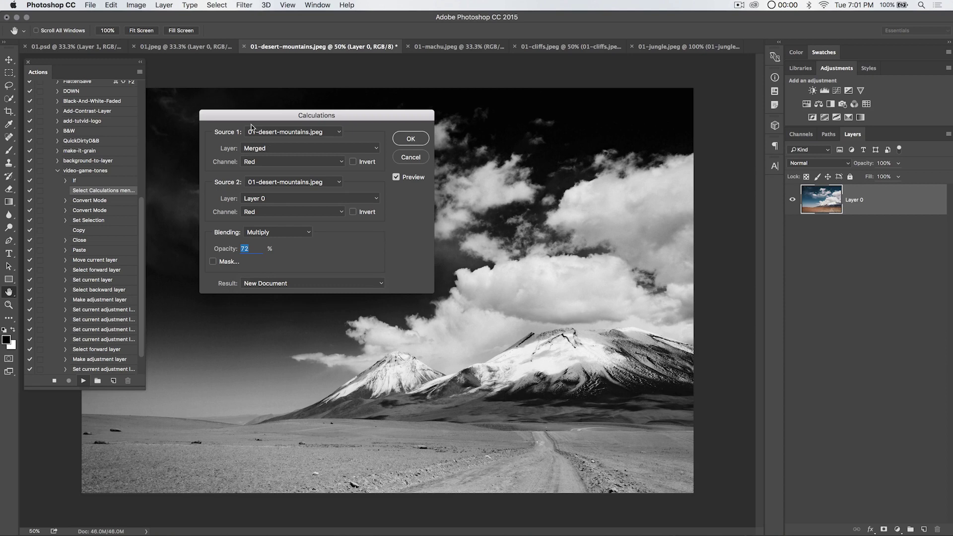
{"action": "left_click", "coordinate": [410, 139]}
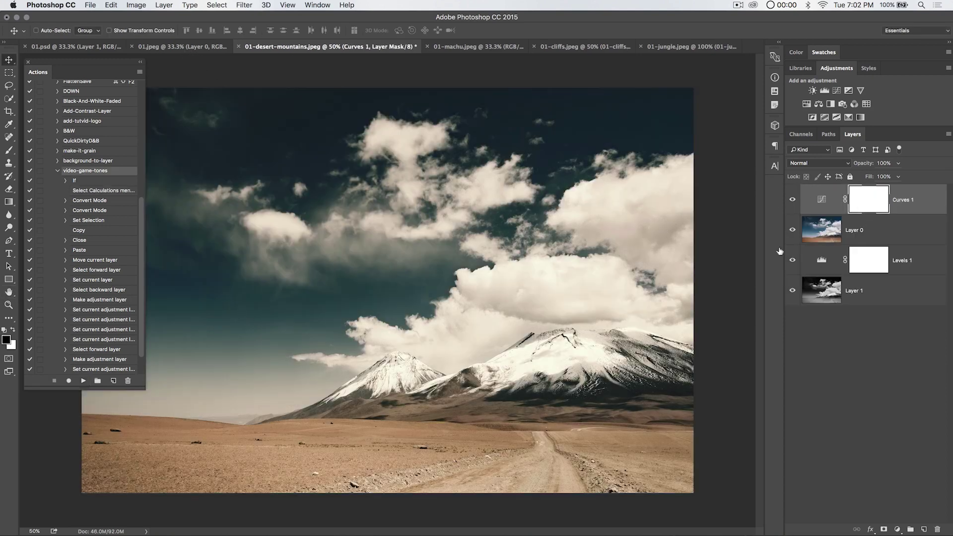
{"action": "left_click", "coordinate": [476, 47]}
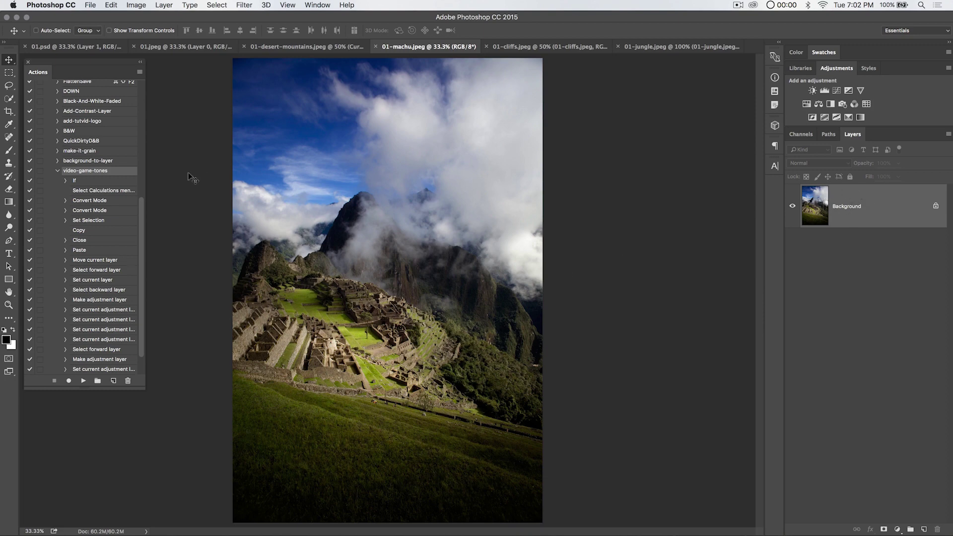
Play the action on 01-machu.jpeg with Calculations at 66% opacity into a New Document.
{"action": "left_click", "coordinate": [83, 380]}
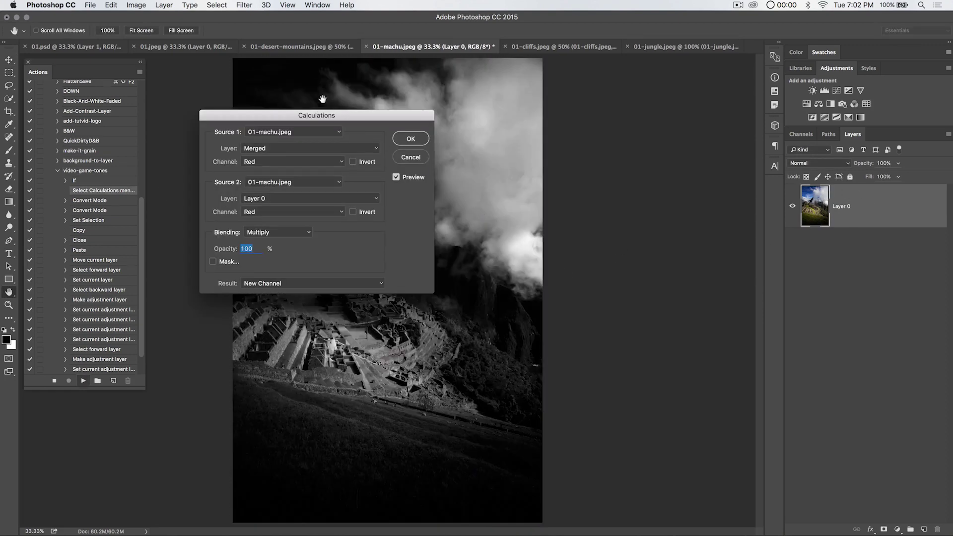
{"action": "left_click_drag", "start_coordinate": [336, 113], "coordinate": [656, 82]}
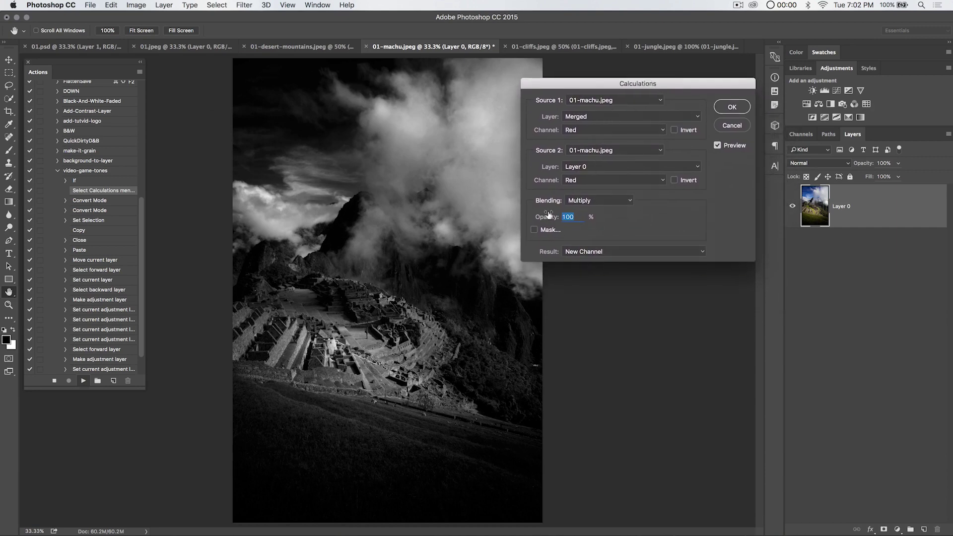
{"action": "left_click_drag", "start_coordinate": [548, 215], "coordinate": [529, 215]}
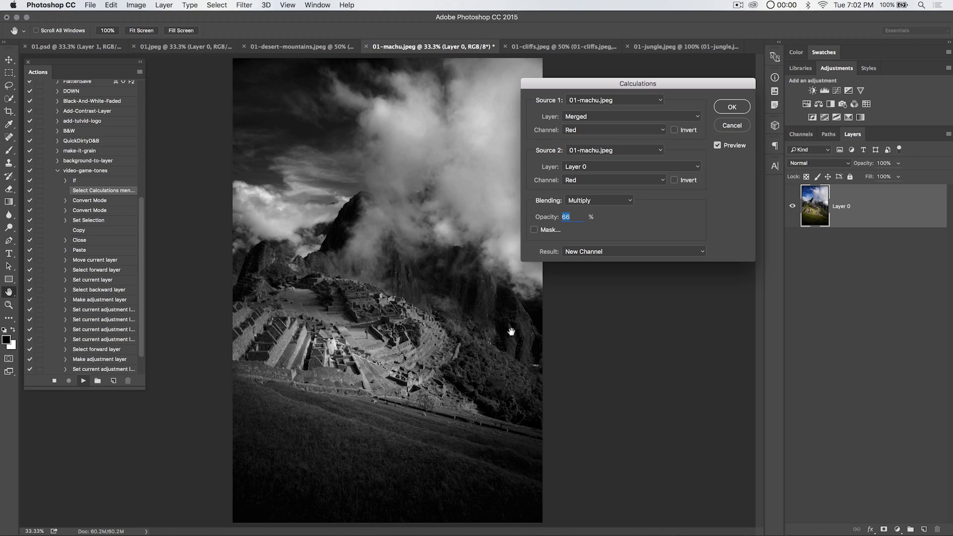
{"action": "left_click", "coordinate": [610, 253]}
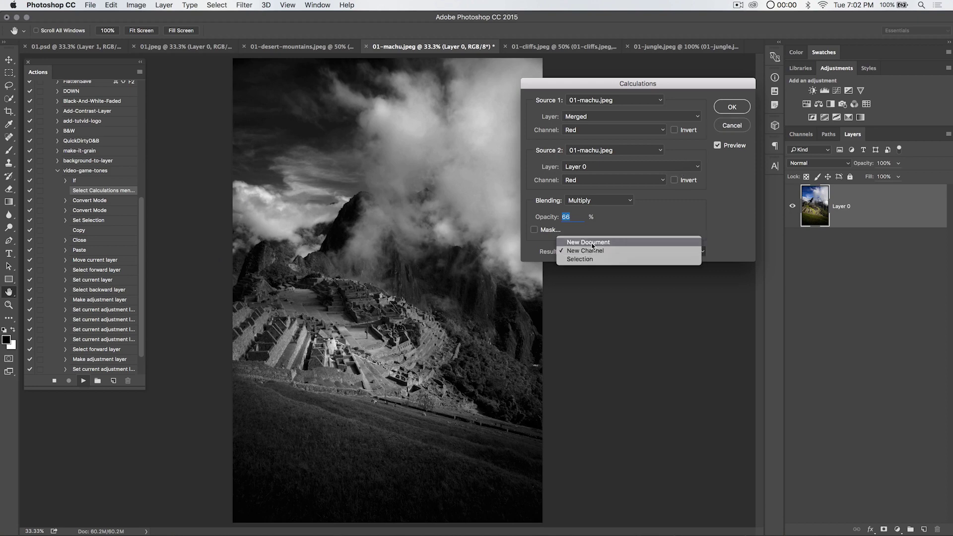
{"action": "left_click", "coordinate": [591, 243]}
{"action": "left_click", "coordinate": [730, 108]}
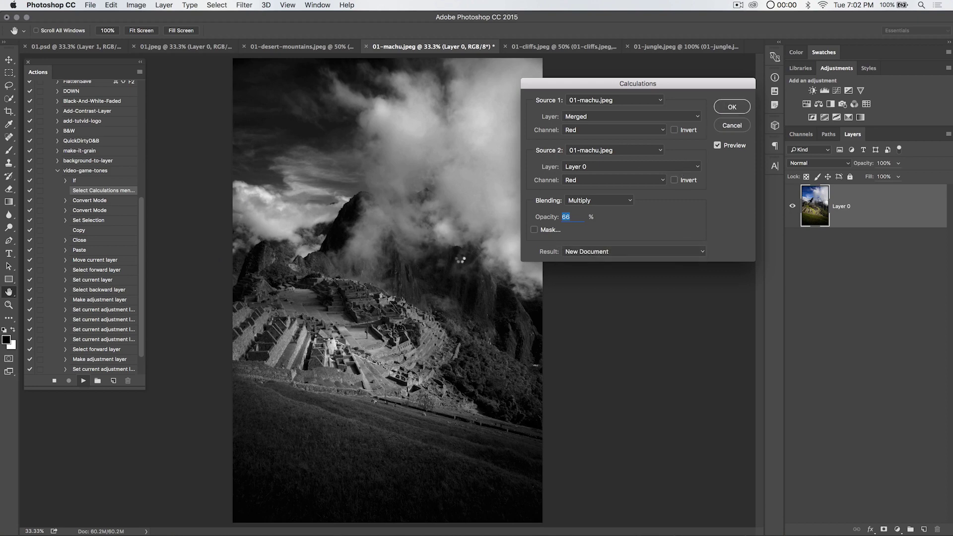
{"action": "key", "text": "Return"}
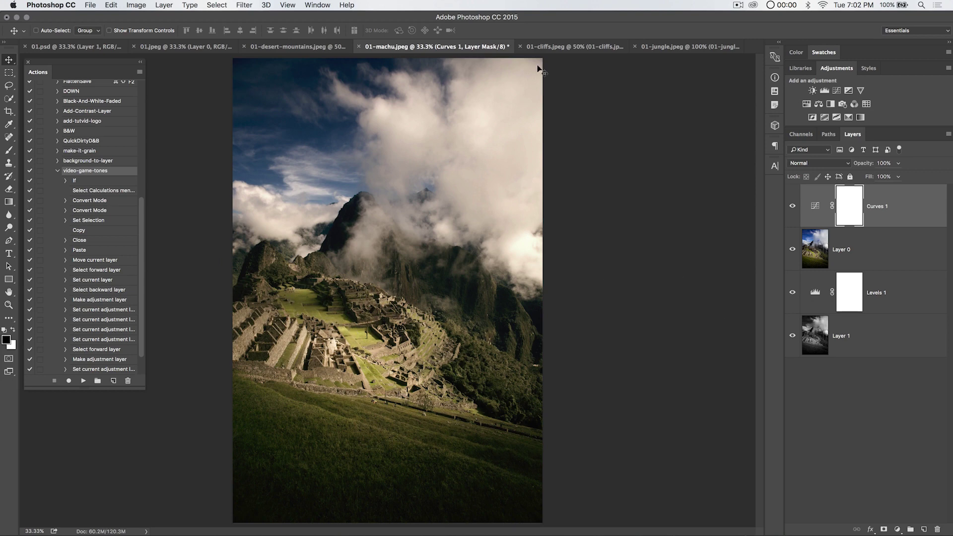
Grade the 01-cliffs photo by playing the video-game-tones action with Calculations Result set to New Document.
{"action": "left_click", "coordinate": [565, 47]}
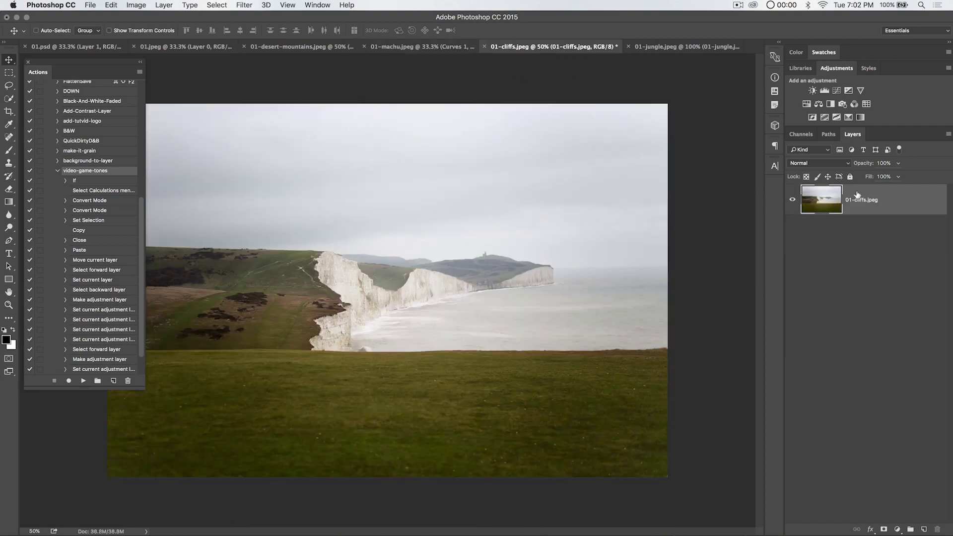
{"action": "left_click", "coordinate": [83, 381]}
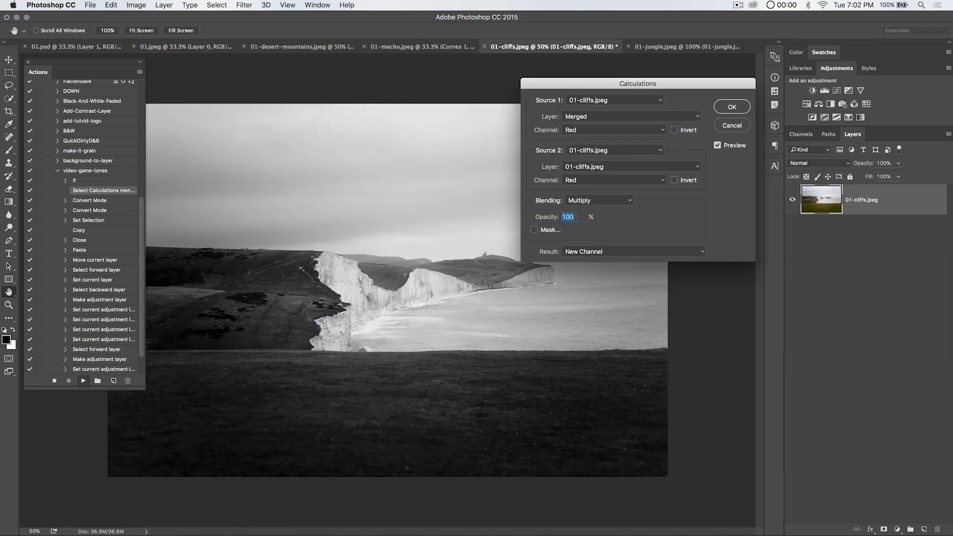
{"action": "left_click", "coordinate": [599, 251]}
{"action": "left_click", "coordinate": [597, 242]}
{"action": "left_click", "coordinate": [731, 106]}
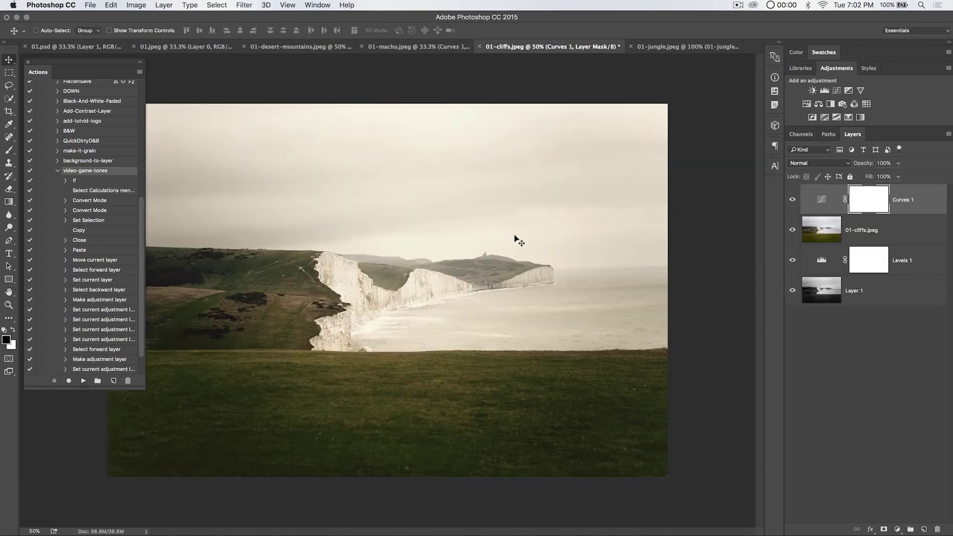
Grade the 01-jungle photo the same way, sending the Calculations result to a New Document.
{"action": "left_click", "coordinate": [681, 46]}
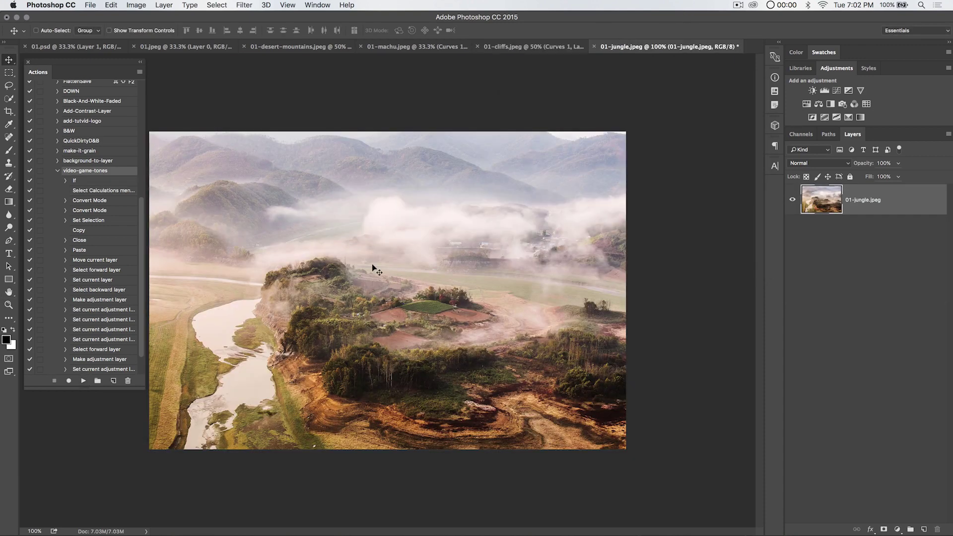
{"action": "left_click", "coordinate": [84, 381]}
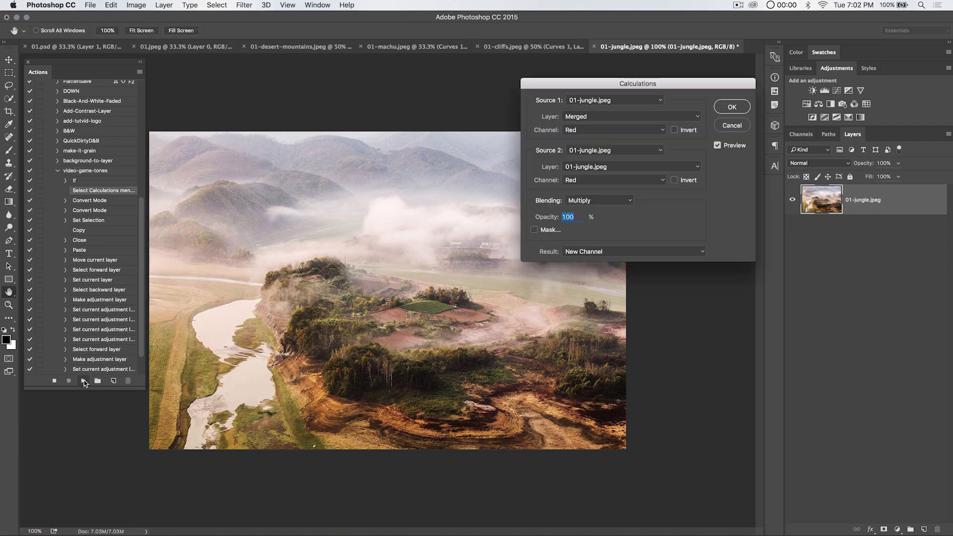
{"action": "left_click", "coordinate": [572, 252]}
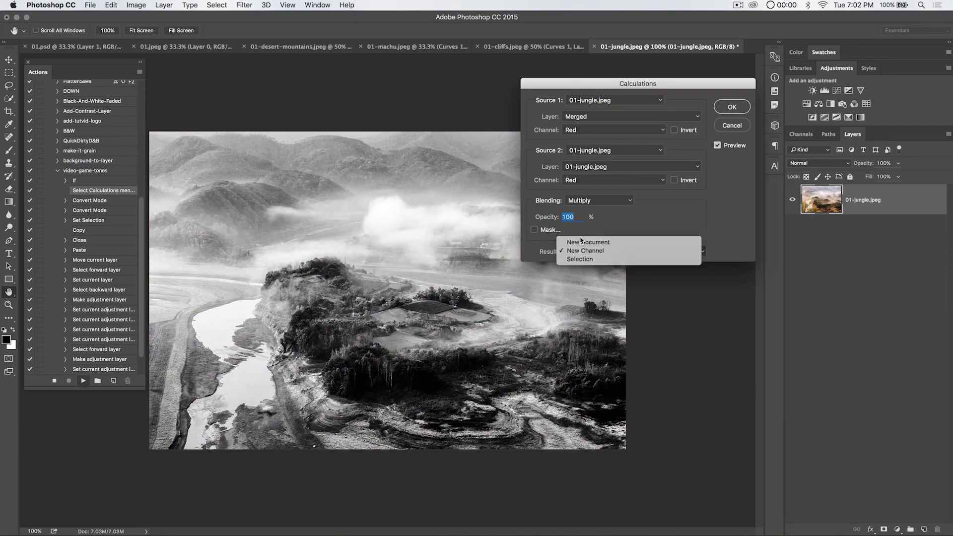
{"action": "left_click", "coordinate": [583, 242]}
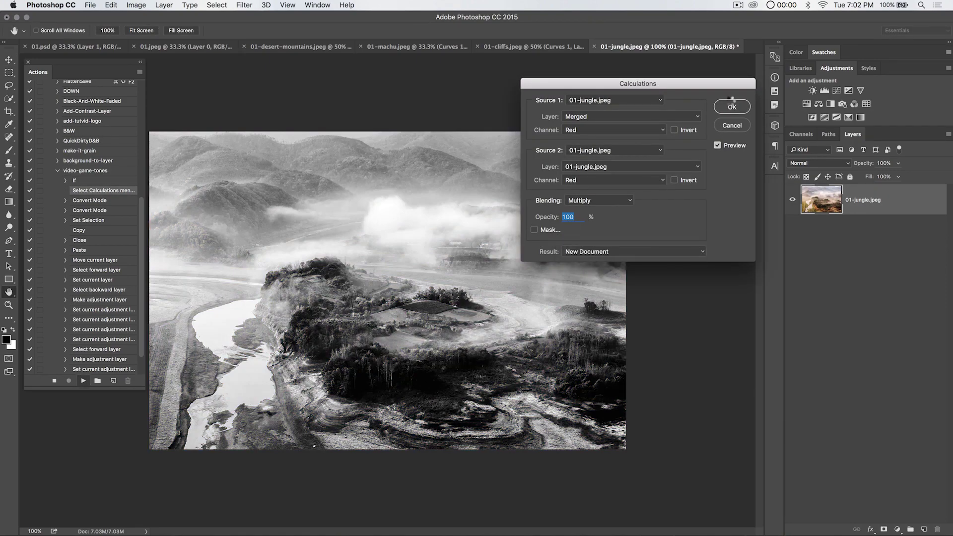
{"action": "left_click", "coordinate": [732, 101]}
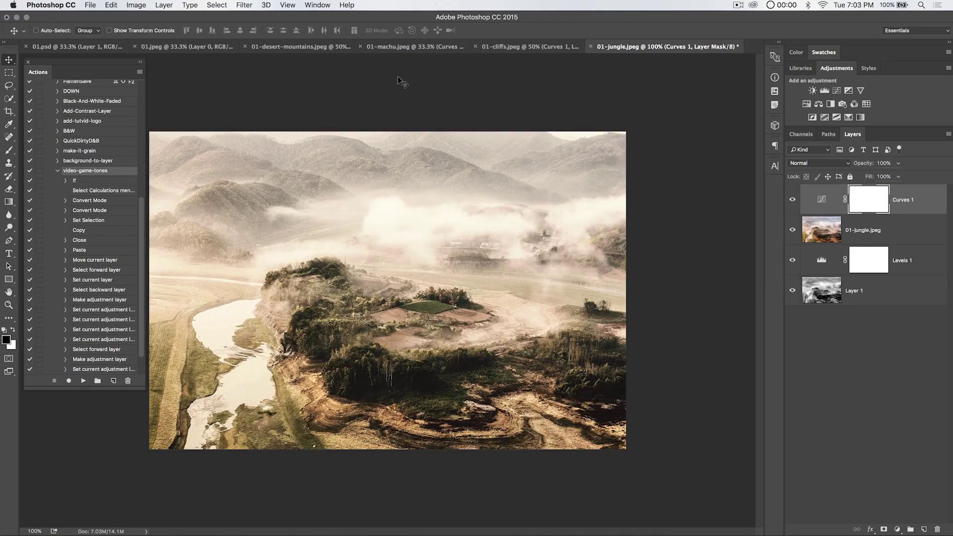
Flip through the desert mountains, Machu Picchu, cliffs and jungle photos to compare the grades.
{"action": "left_click", "coordinate": [192, 46]}
{"action": "left_click", "coordinate": [398, 48]}
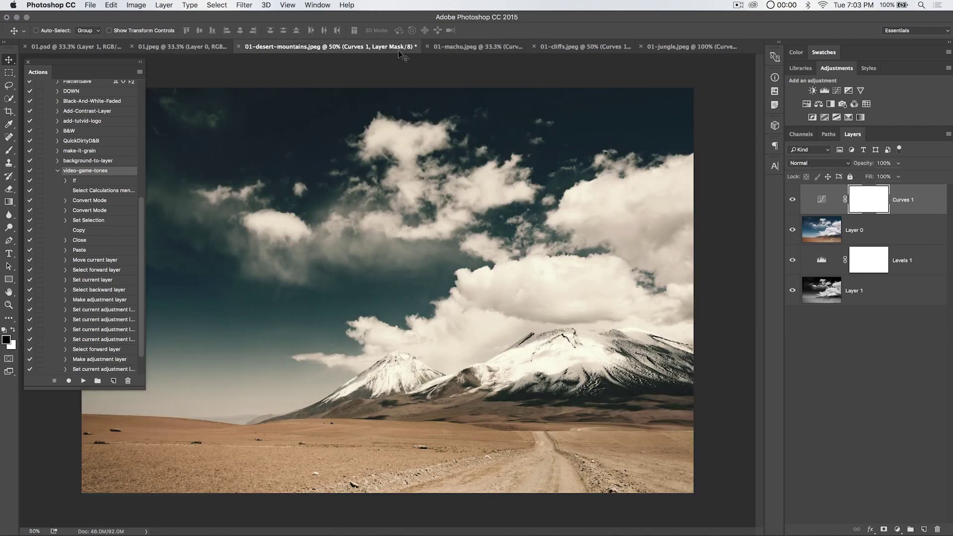
{"action": "left_click", "coordinate": [462, 47]}
{"action": "left_click", "coordinate": [556, 46]}
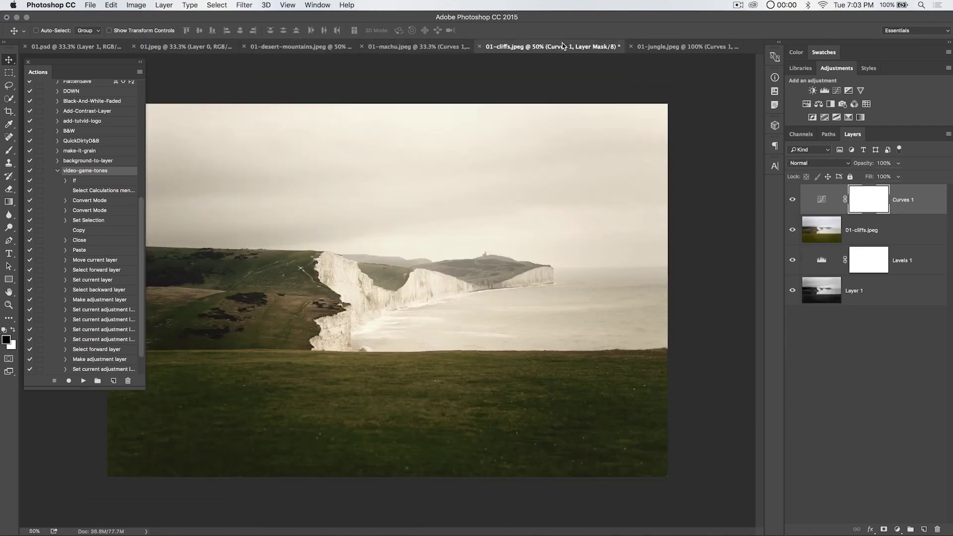
{"action": "left_click", "coordinate": [678, 47]}
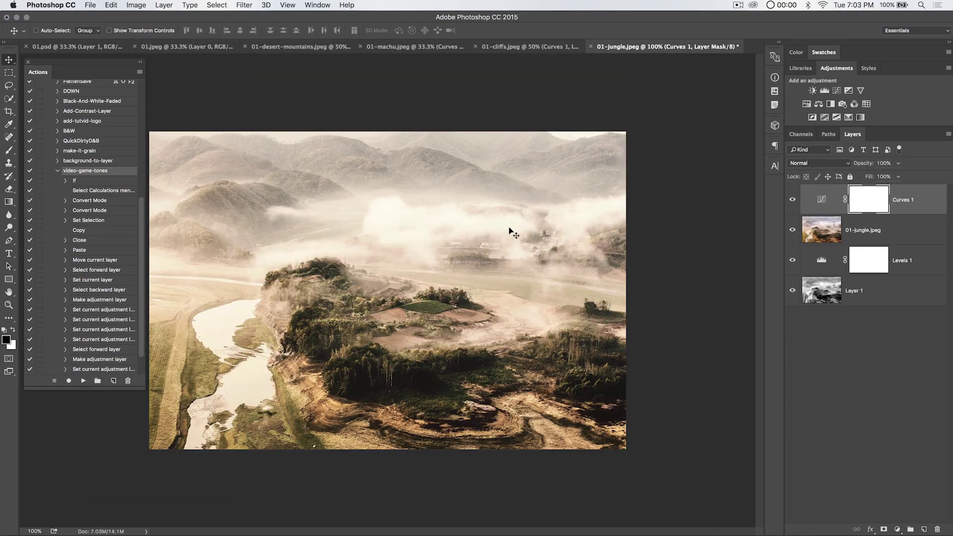
Compare Machu Picchu, cliffs, jungle, desert and 01.jpeg again, ending on Machu Picchu with video-game-tones collapsed.
{"action": "left_click", "coordinate": [394, 48]}
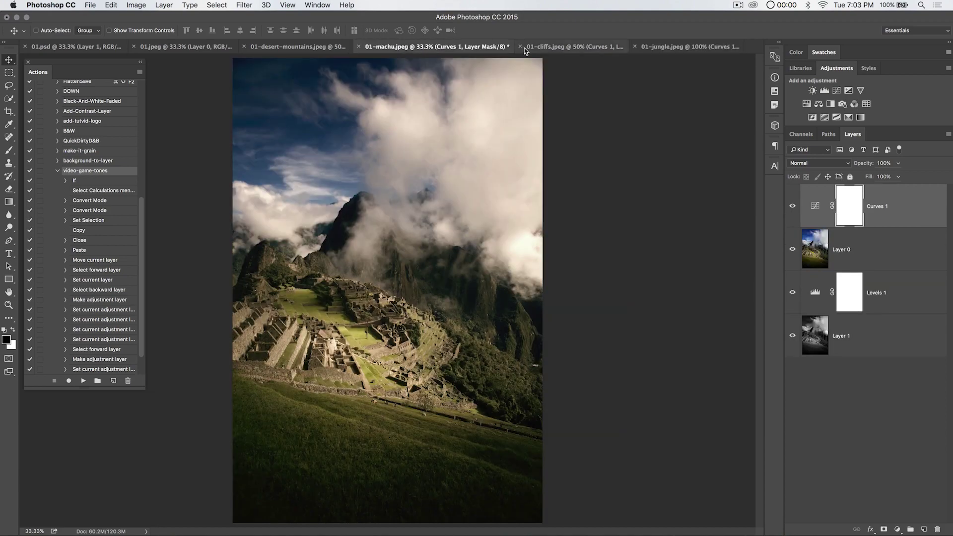
{"action": "left_click", "coordinate": [562, 47]}
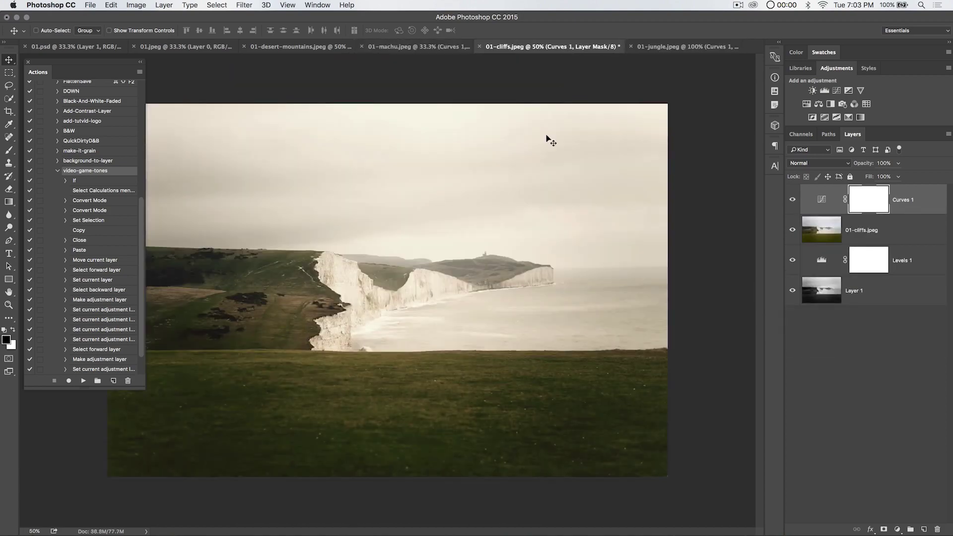
{"action": "left_click", "coordinate": [665, 46]}
{"action": "left_click", "coordinate": [392, 47]}
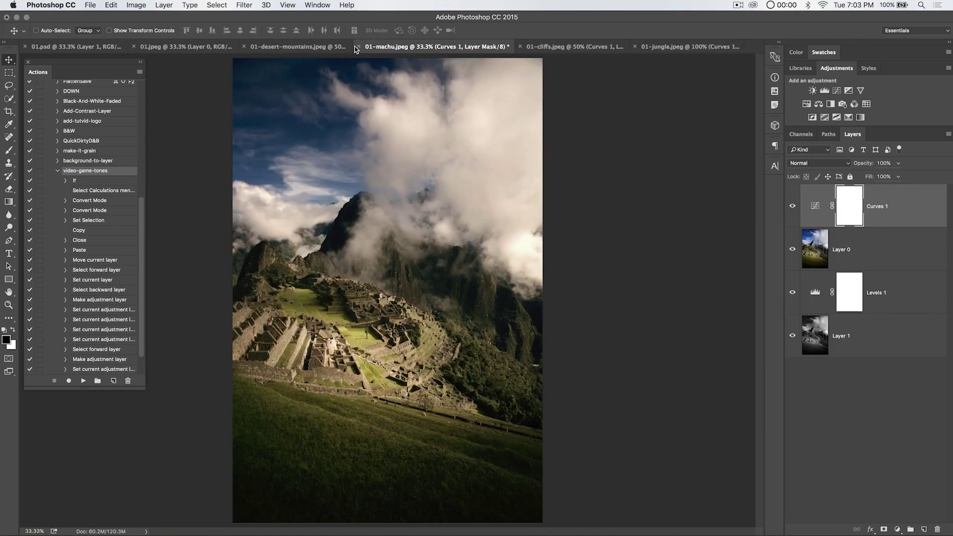
{"action": "left_click", "coordinate": [303, 48]}
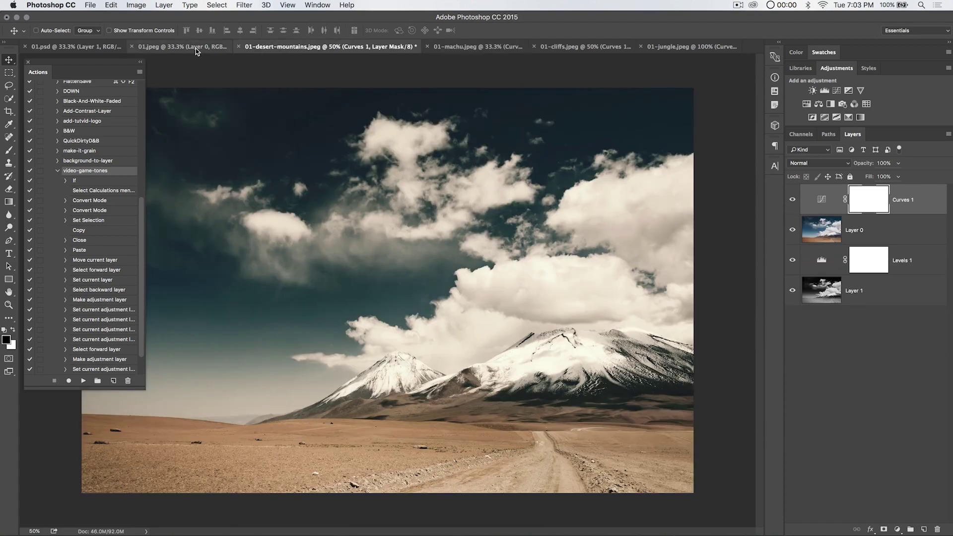
{"action": "left_click", "coordinate": [196, 48]}
{"action": "left_click", "coordinate": [314, 47]}
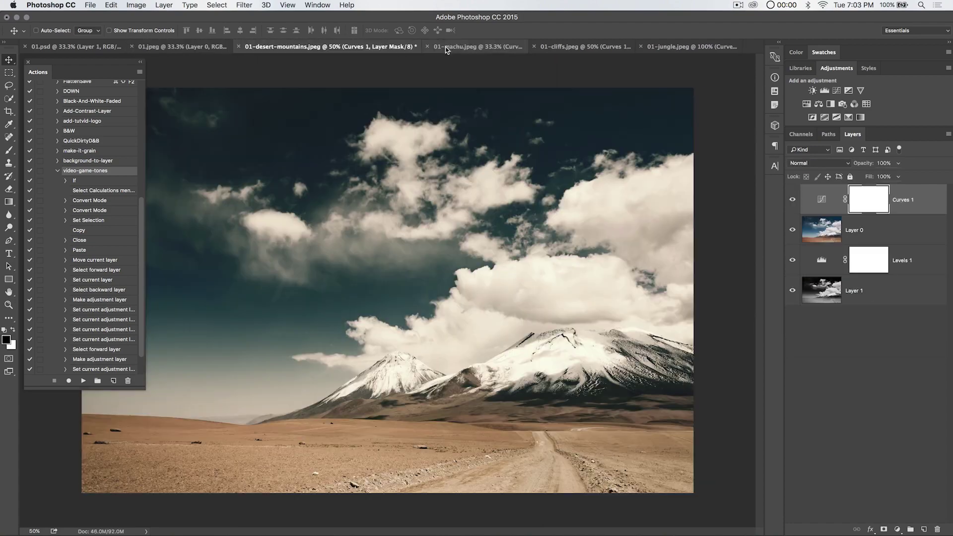
{"action": "left_click", "coordinate": [466, 48]}
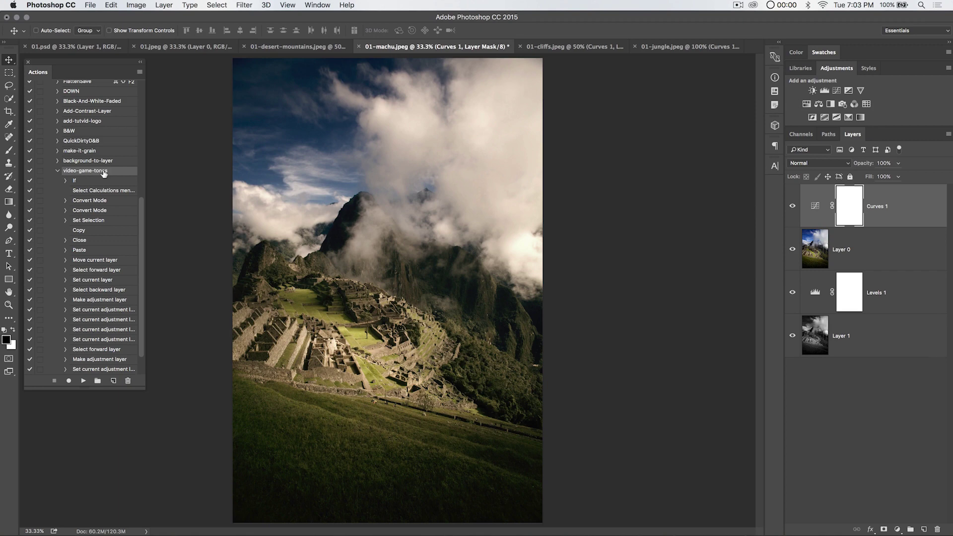
{"action": "left_click", "coordinate": [57, 171]}
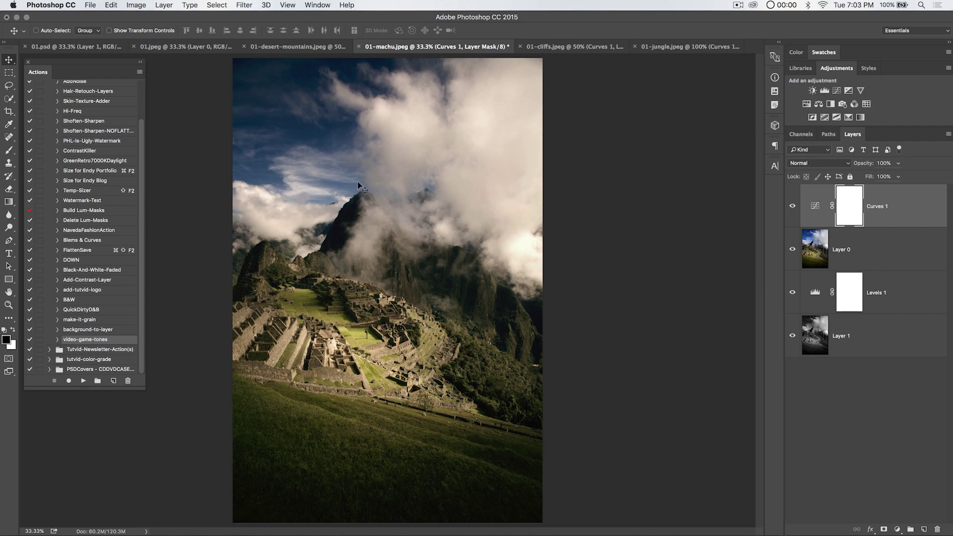
Show the graded 01-jungle.jpeg and point out Calculations in the Image menu without running it.
{"action": "left_click", "coordinate": [571, 47]}
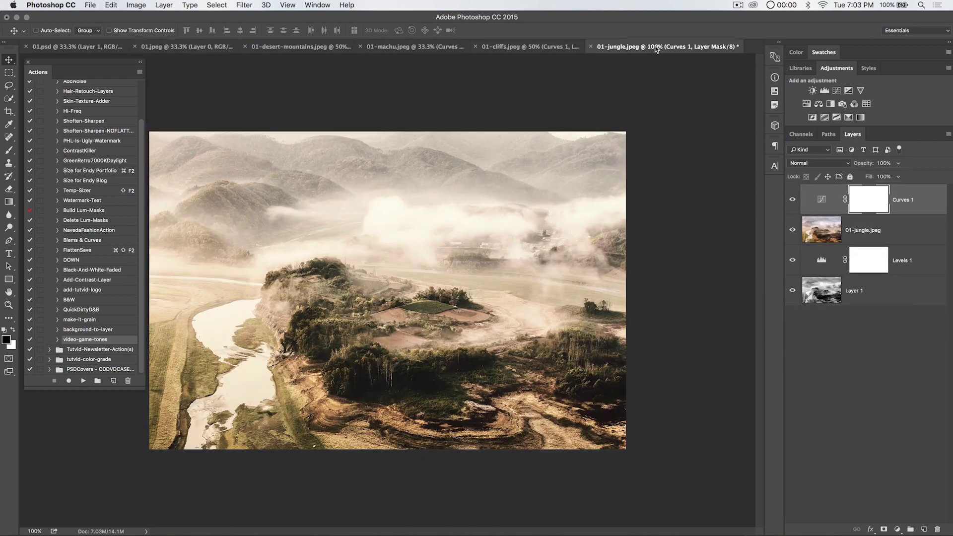
{"action": "left_click", "coordinate": [650, 47]}
{"action": "left_click", "coordinate": [136, 5]}
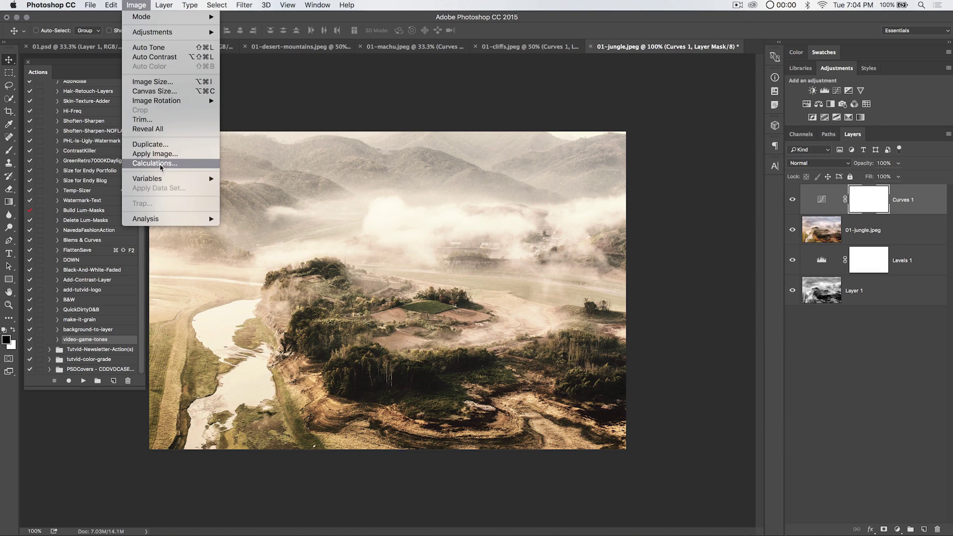
{"action": "left_click", "coordinate": [341, 151]}
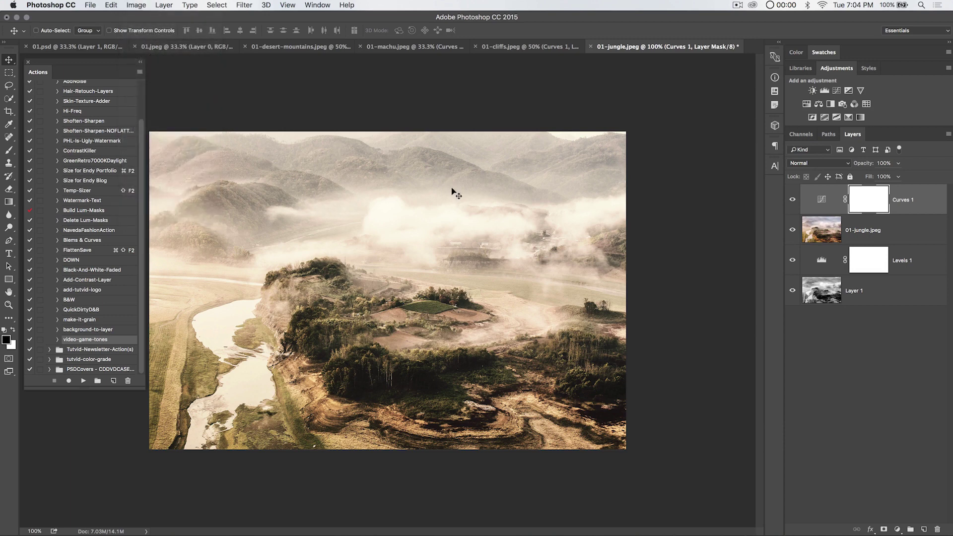